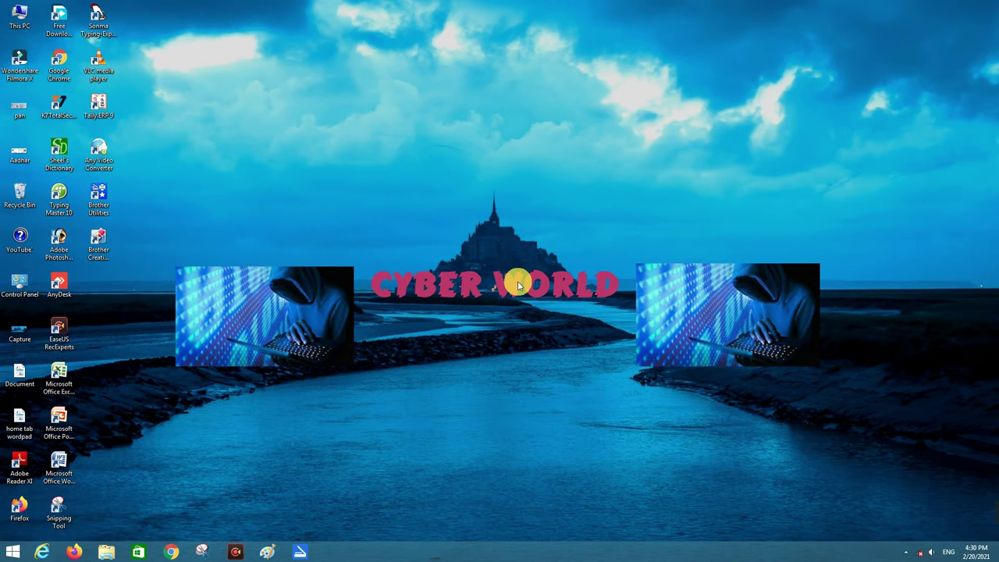
Launch Word from the Run dialog by replacing wordpad with winword.
key(super+r)
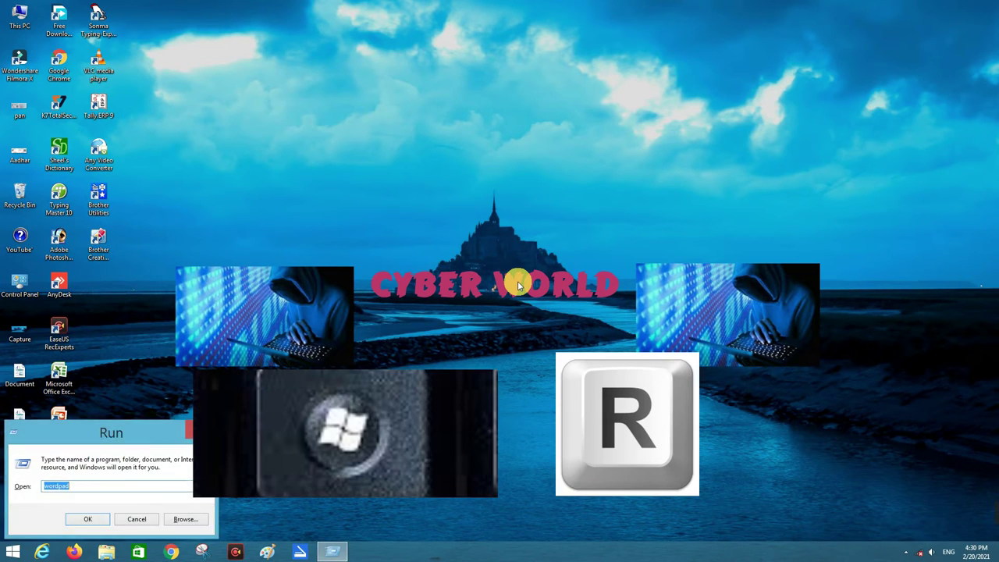
drag(71, 442, 245, 113)
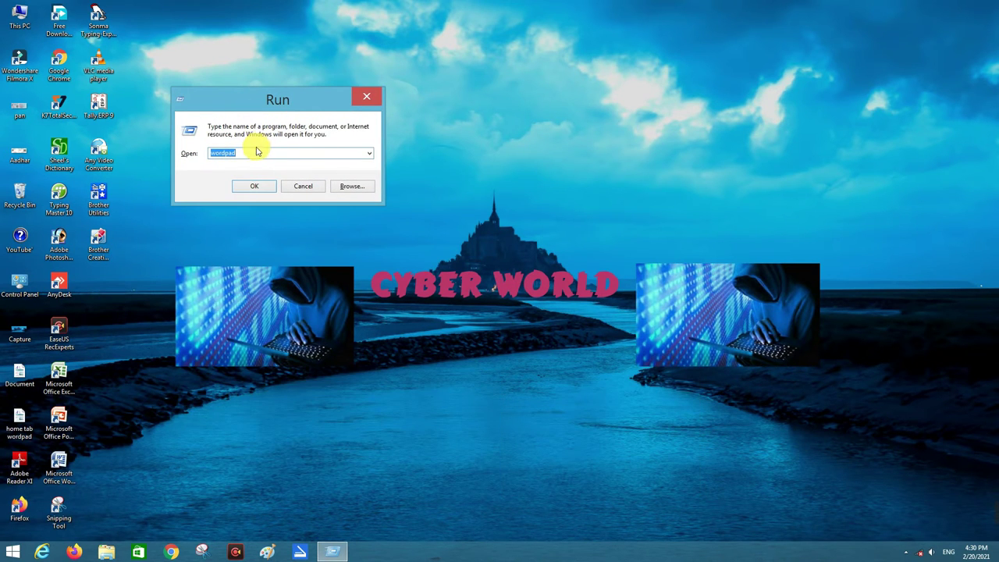
click(252, 158)
click(251, 159)
key(BackSpace)
key(BackSpace)
key(BackSpace)
key(BackSpace)
key(BackSpace)
text(w)
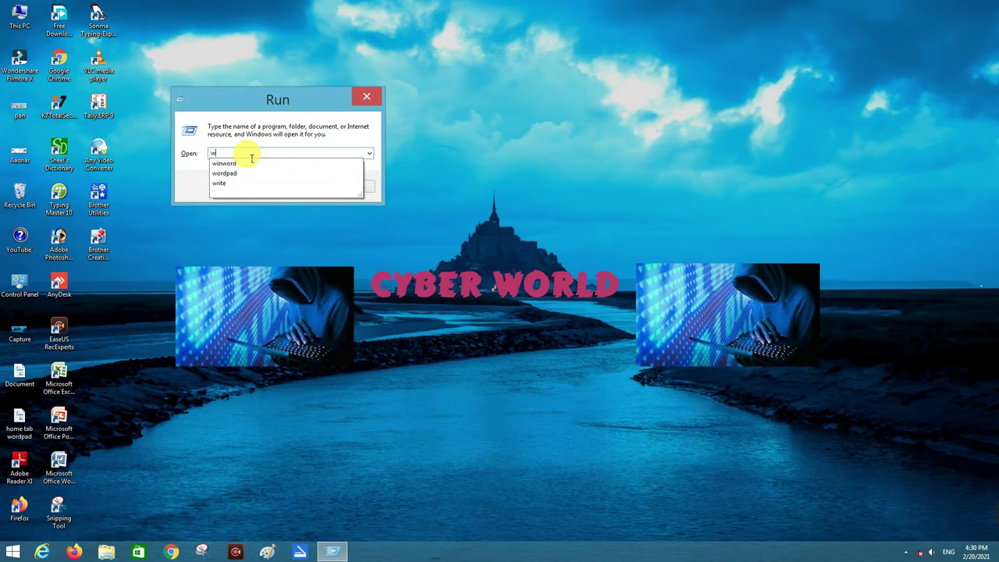
key(Down)
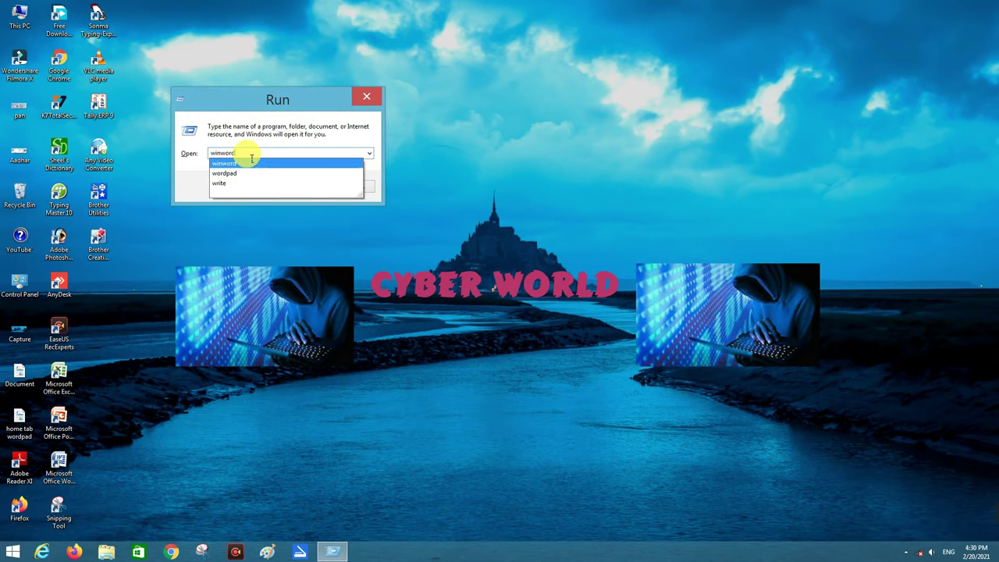
click(252, 158)
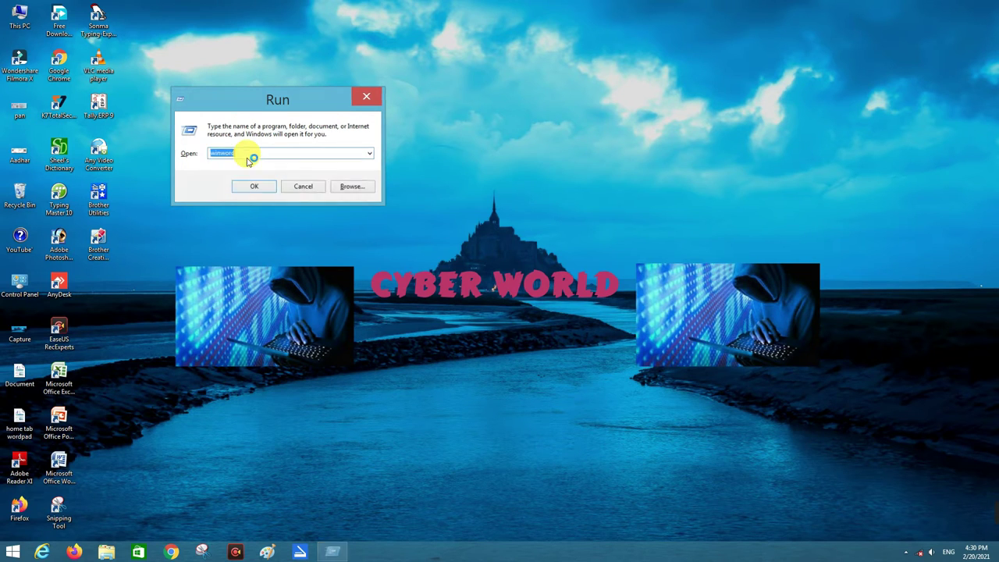
key(Return)
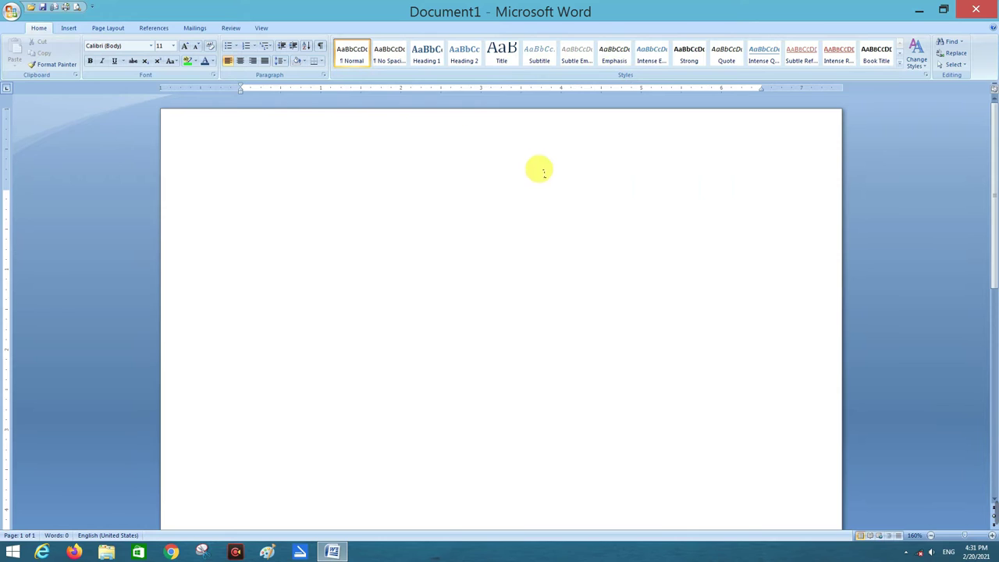
click(353, 223)
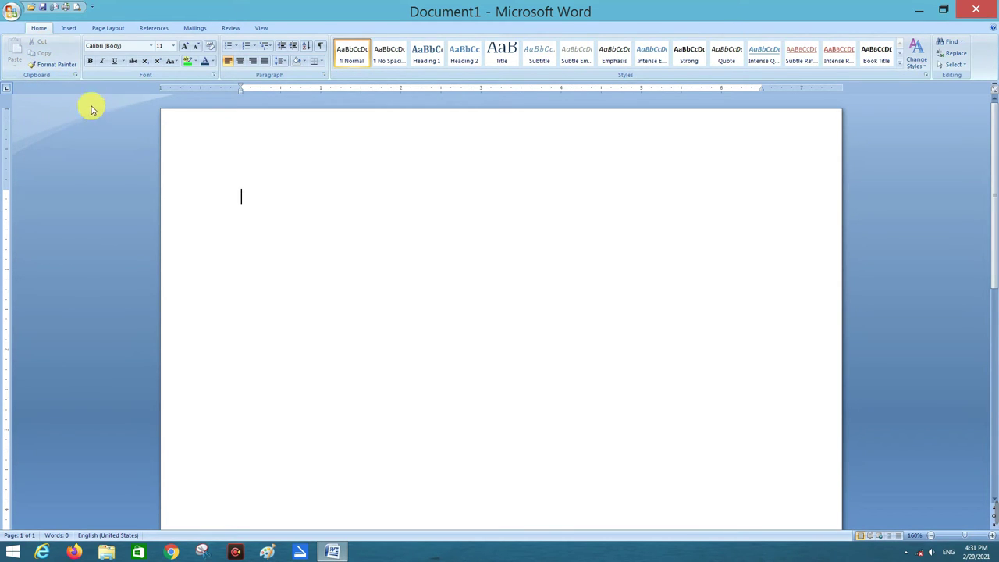
click(216, 167)
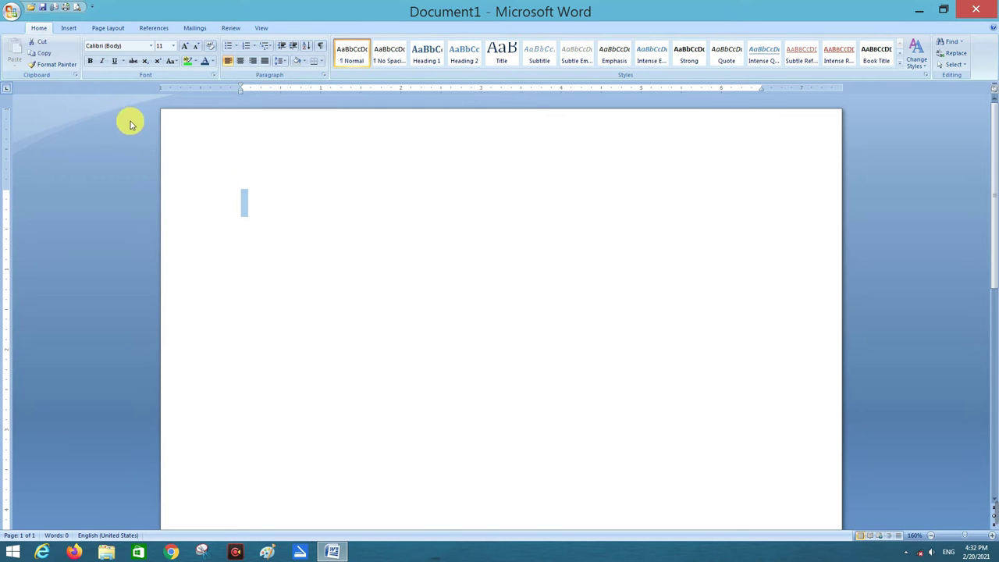
click(38, 44)
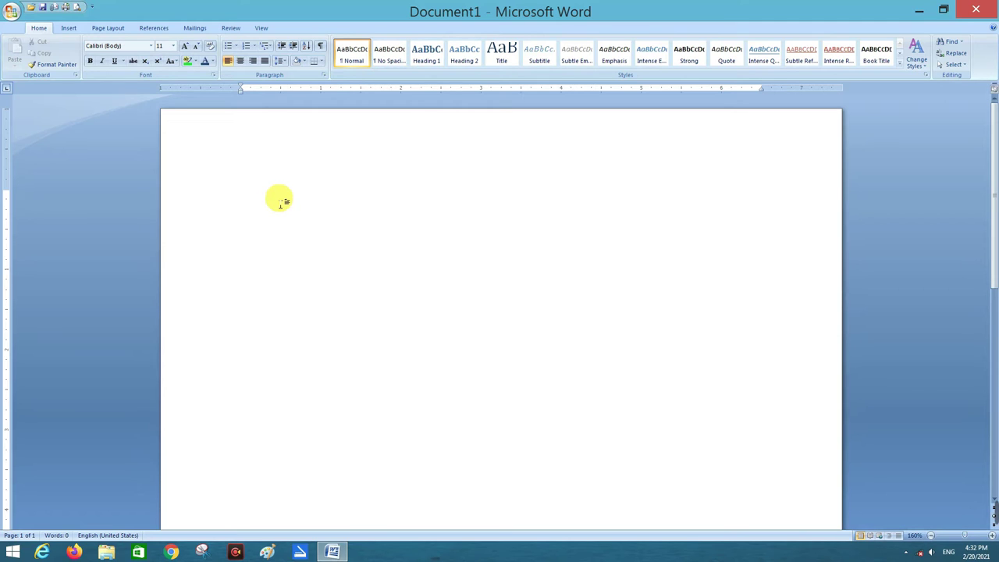
click(263, 201)
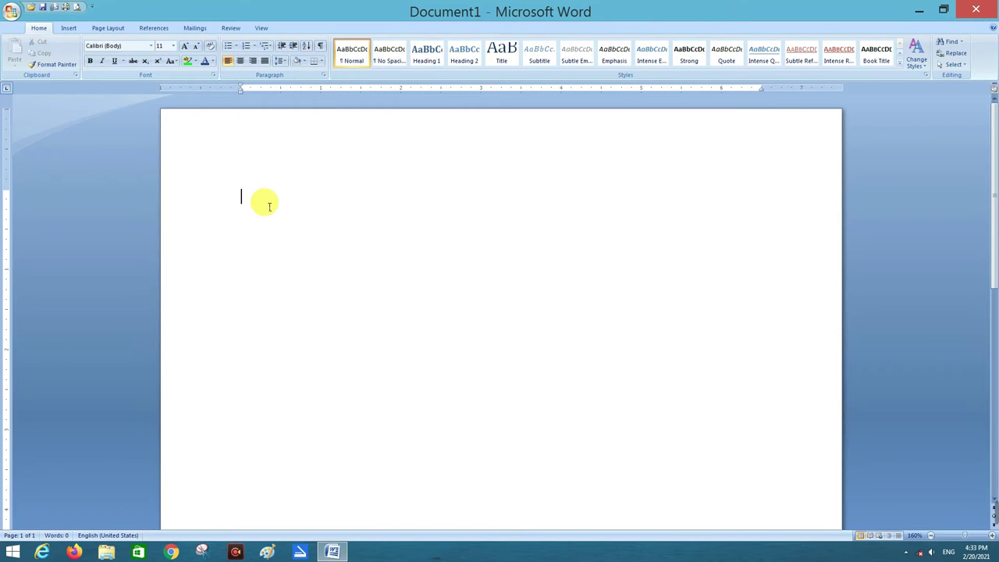
scroll(269, 206, down, 1)
scroll(270, 206, up, 1)
Generate three sample paragraphs with =RAND() in the blank document.
text(=RAND()
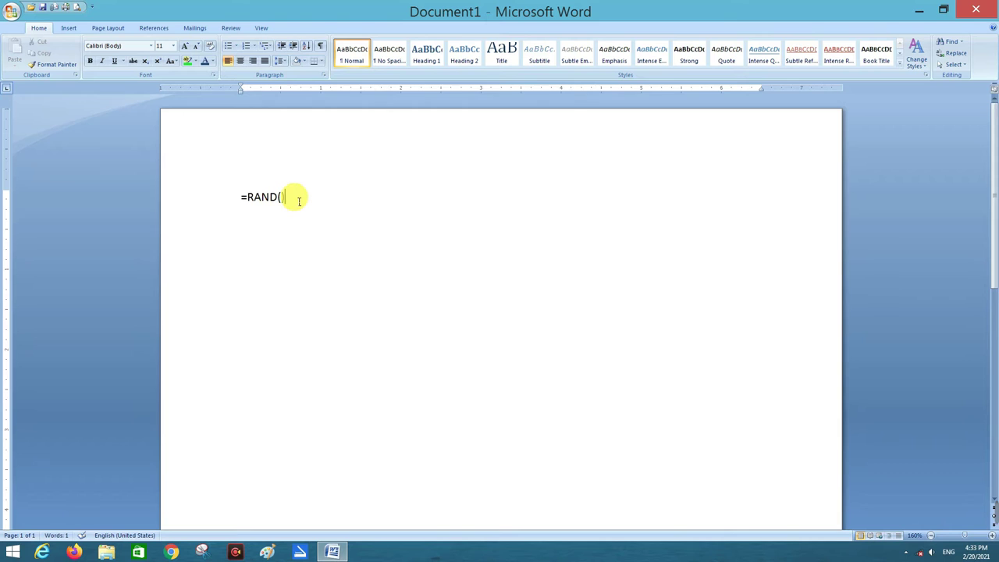
key(Return)
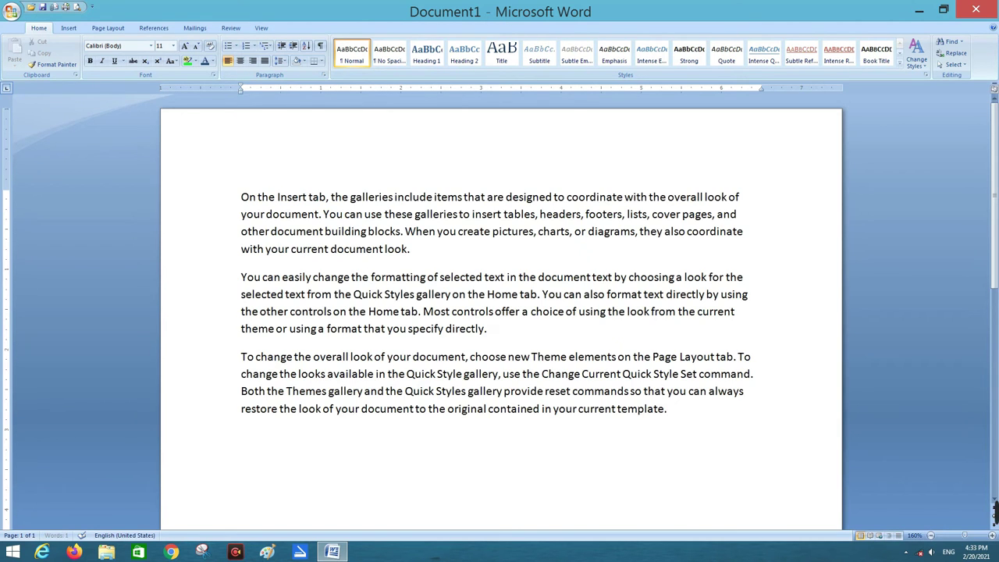
scroll(285, 196, down, 1)
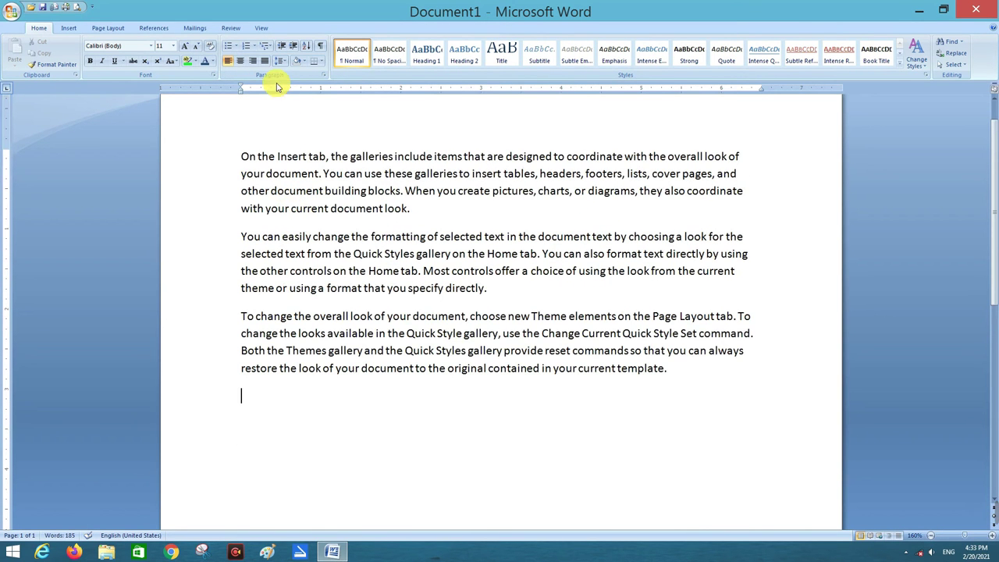
drag(241, 156, 677, 390)
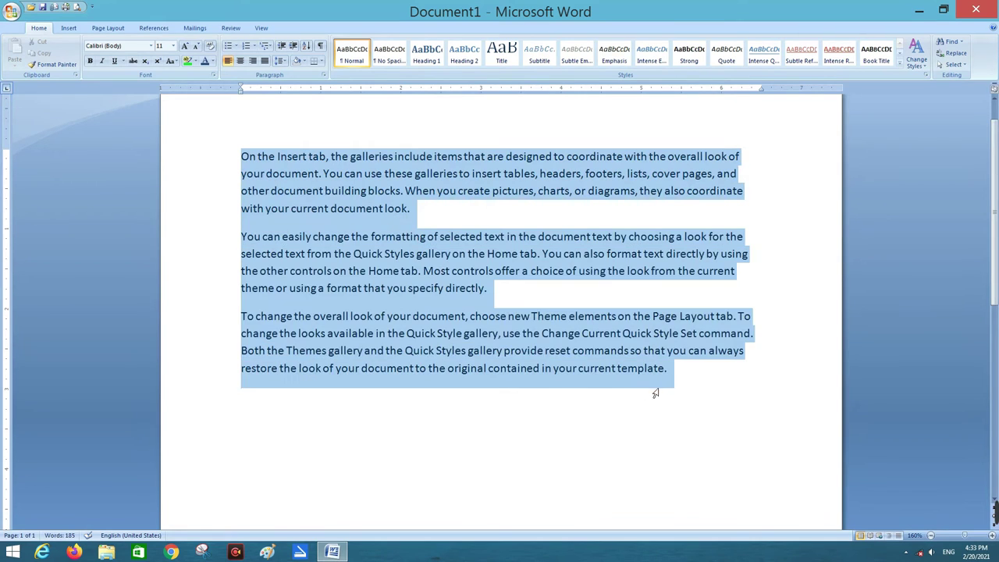
click(679, 390)
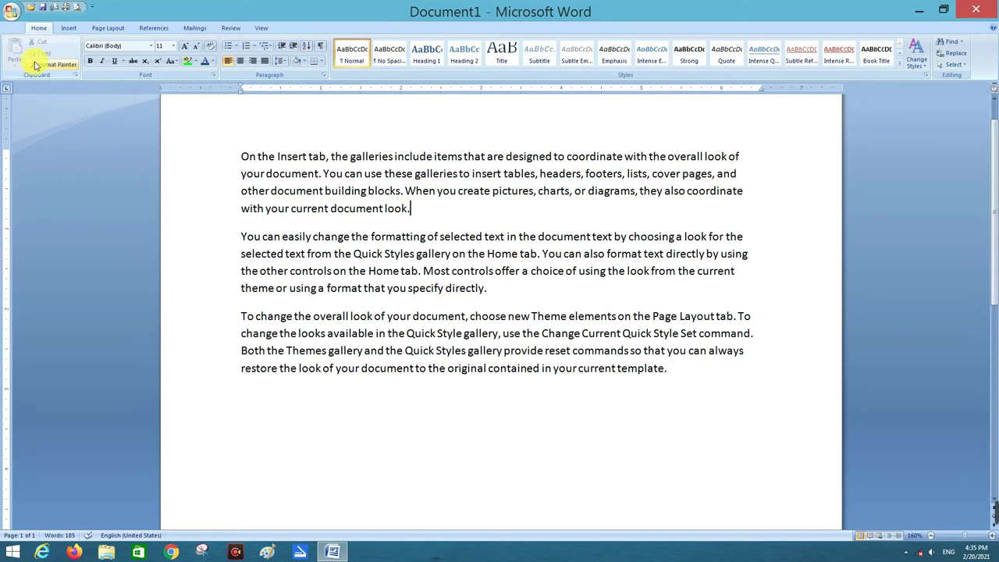
Select the phrase 'On the Insert tab' at the start of the first paragraph.
click(211, 156)
click(225, 205)
key(End)
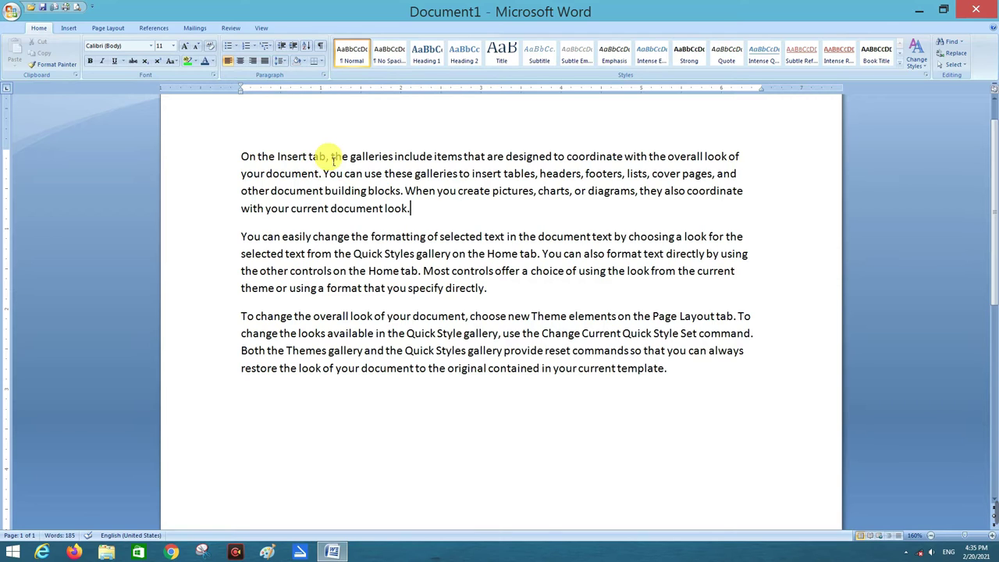
click(242, 156)
drag(242, 156, 322, 163)
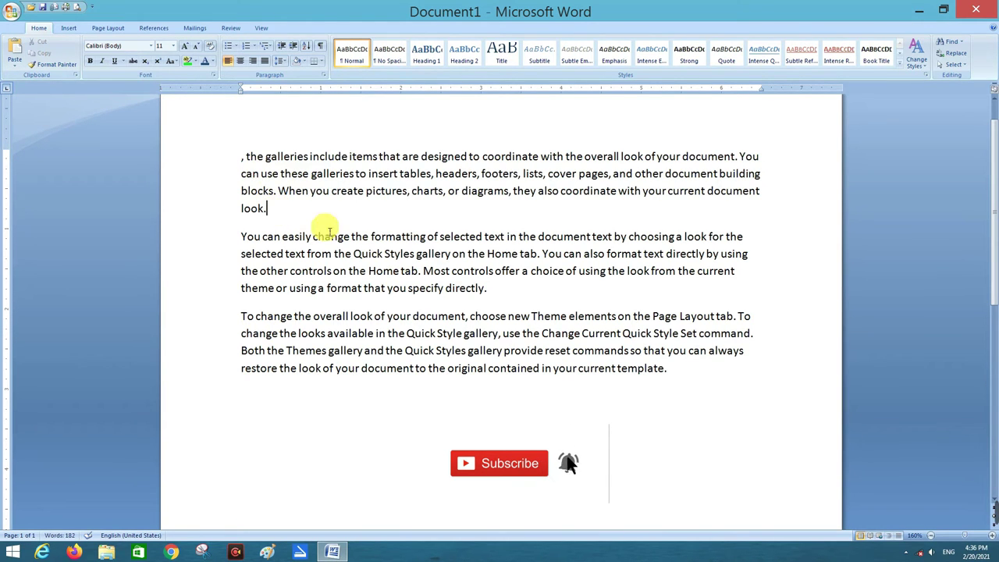
Paste 'On the Insert tab' repeatedly at the end of the first paragraph after 'look.'.
click(13, 53)
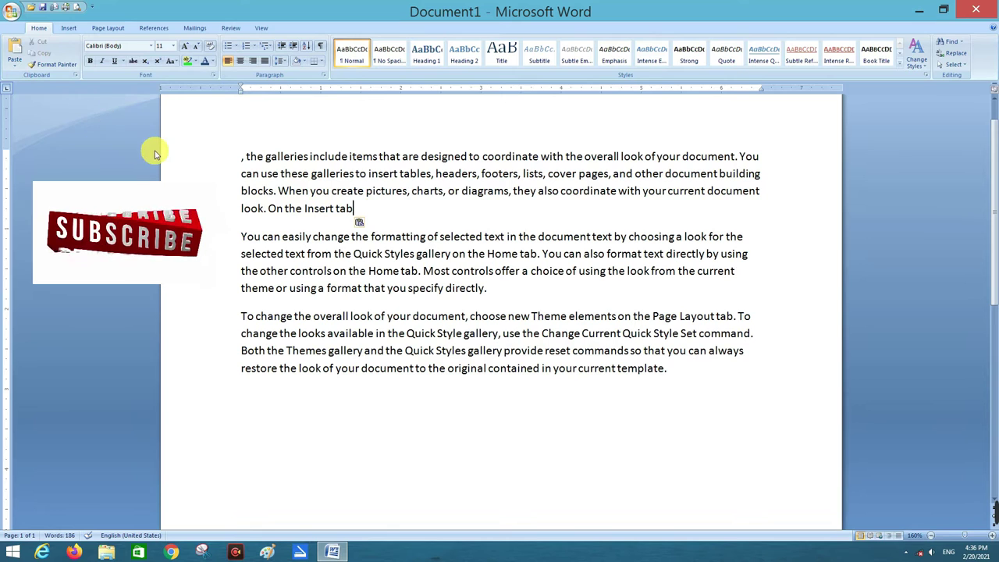
click(13, 48)
click(14, 48)
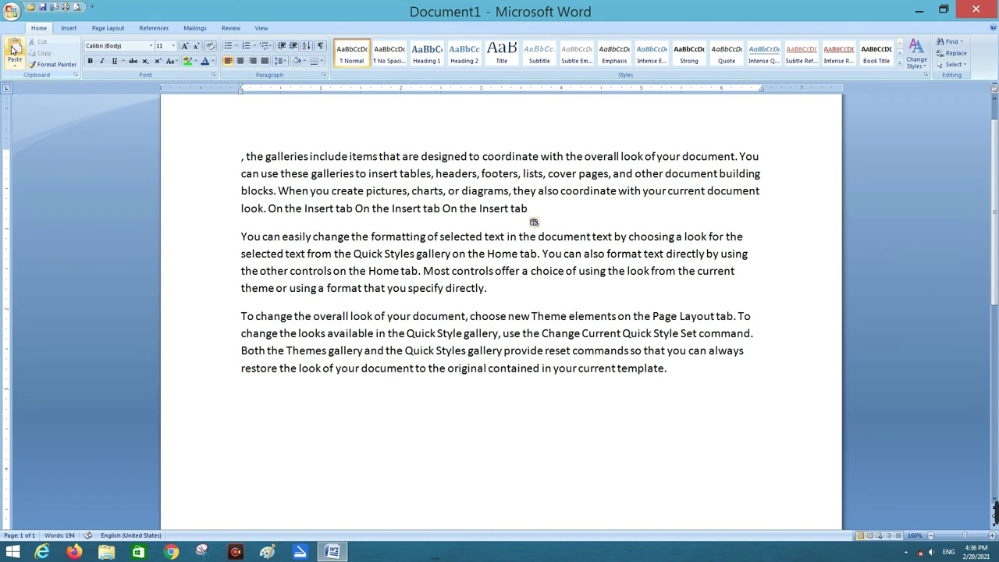
click(13, 48)
click(14, 48)
click(13, 49)
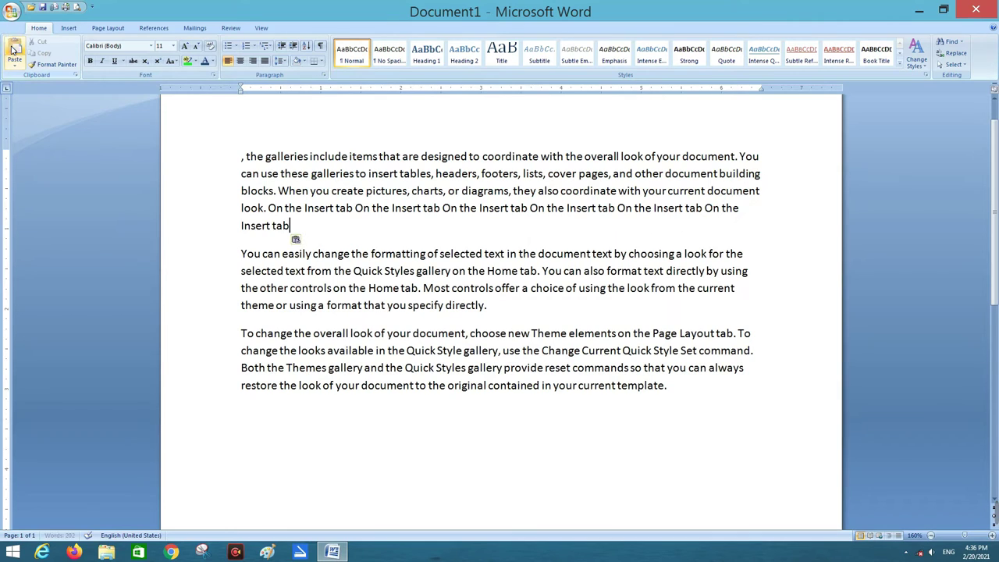
click(14, 48)
click(13, 48)
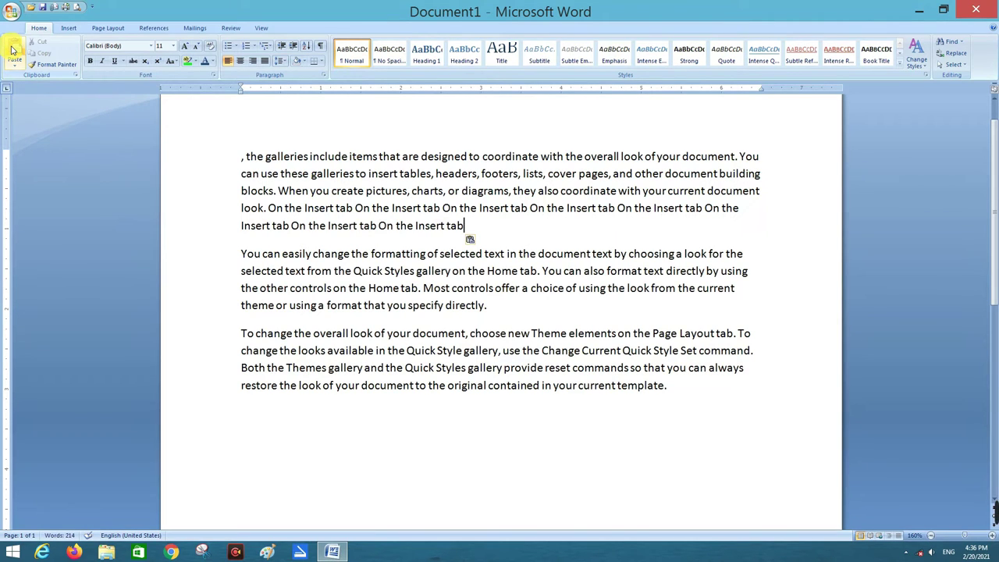
click(12, 49)
click(11, 49)
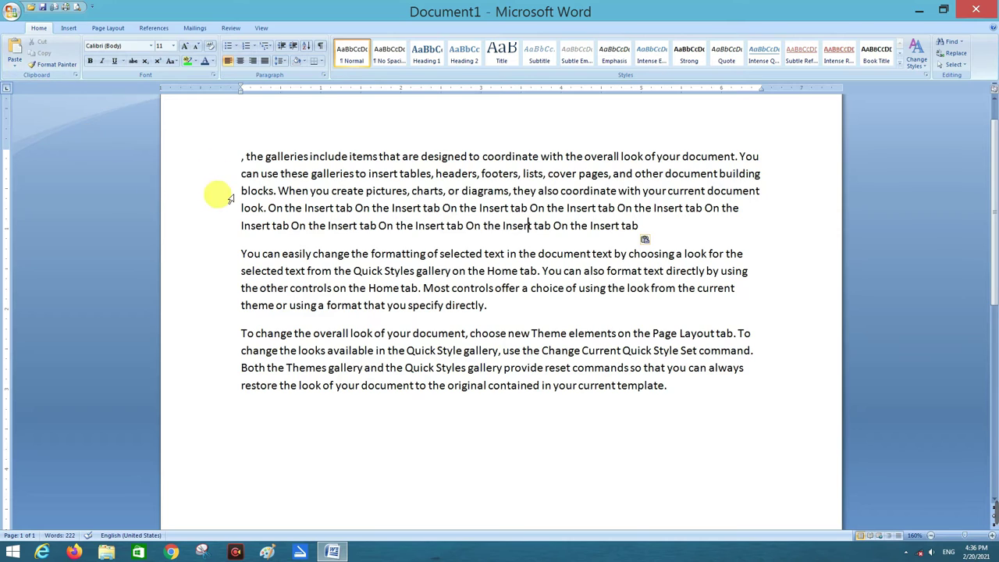
click(243, 251)
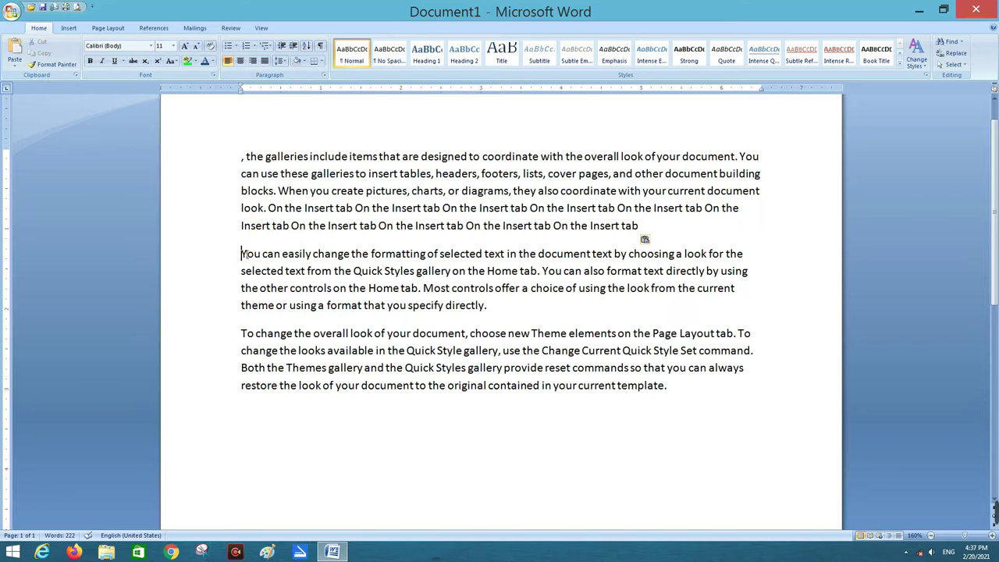
Copy 'You can easily change' from the second paragraph and show the Office Clipboard pane.
mouse_move(263, 254)
mouse_down()
mouse_move(343, 257)
mouse_move(291, 262)
mouse_up()
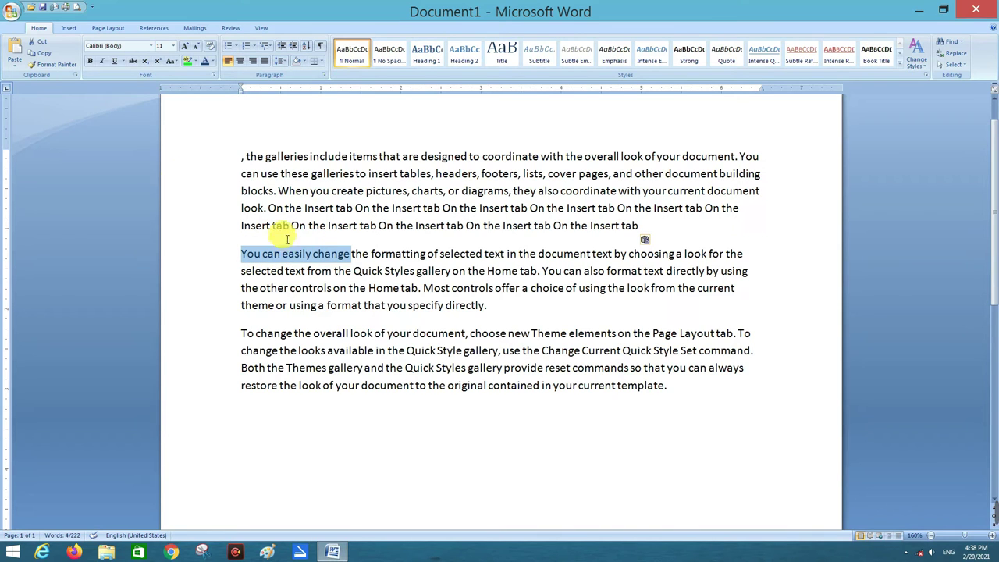
click(44, 55)
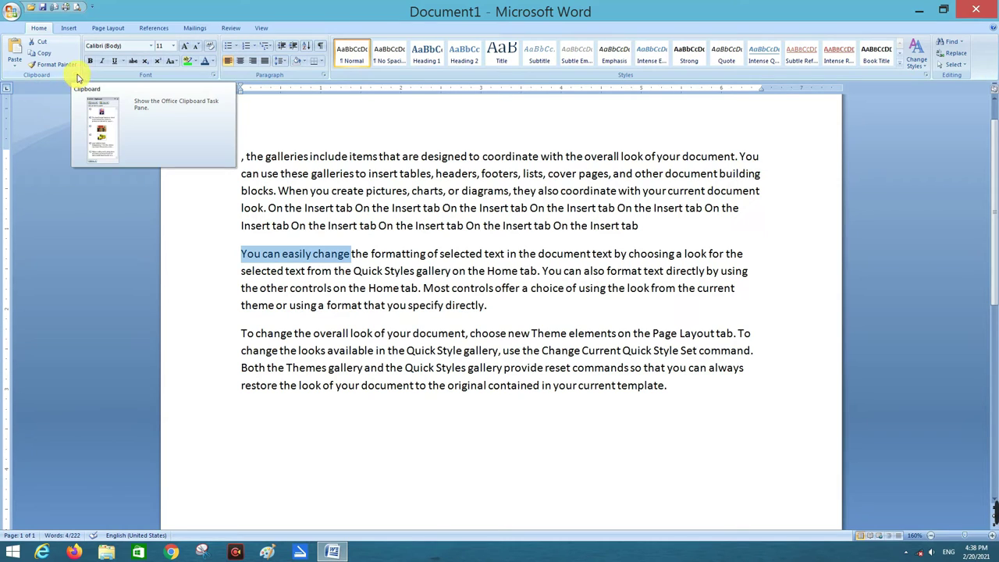
click(77, 77)
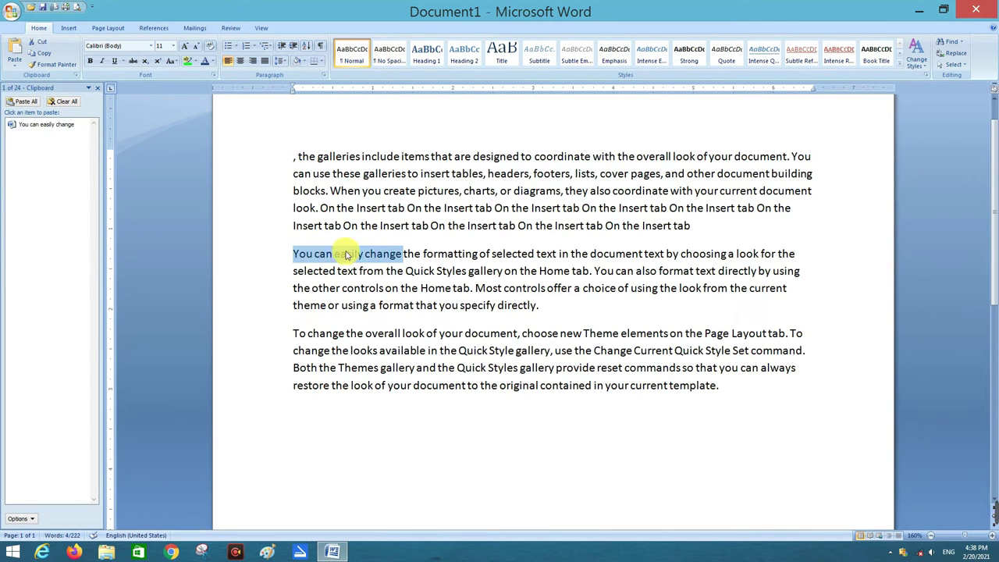
Paste 'You can easily change' six times at the end of the second paragraph.
click(547, 308)
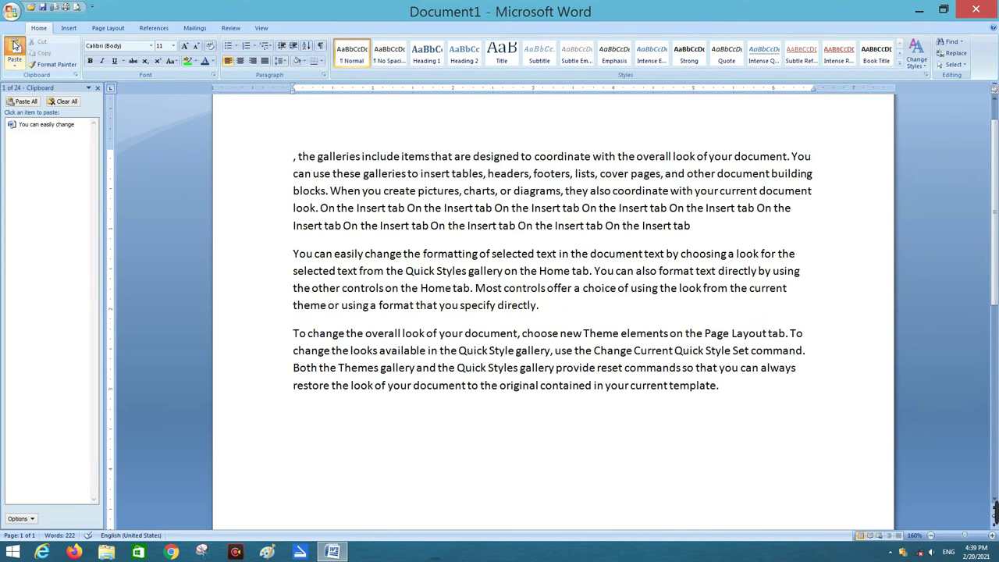
click(14, 46)
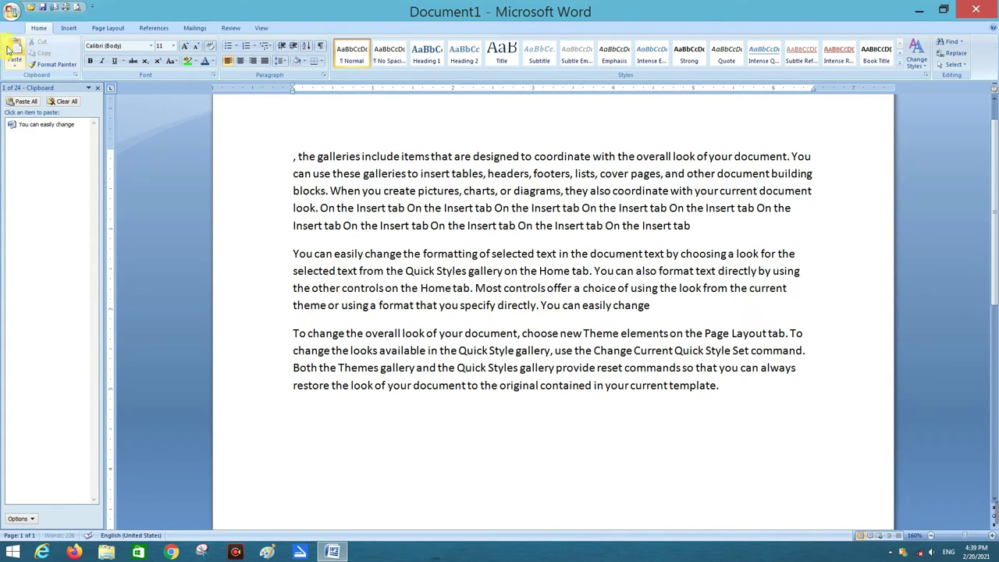
click(12, 47)
click(13, 47)
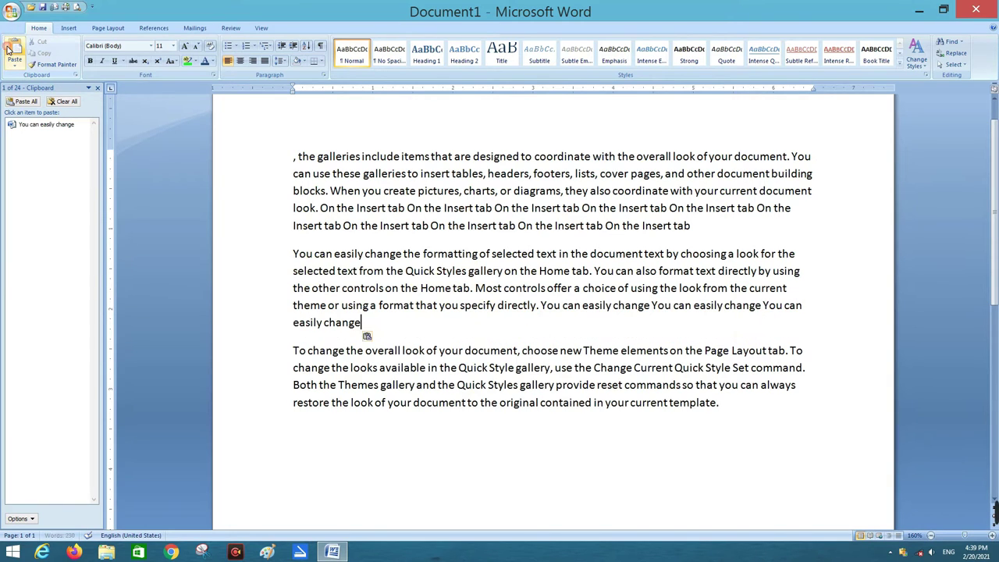
click(13, 47)
click(14, 48)
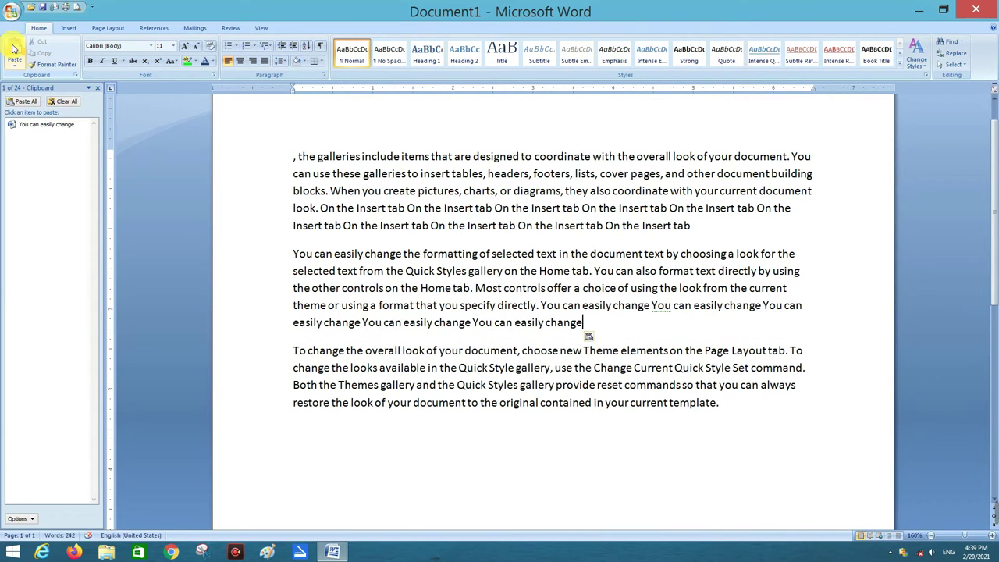
click(12, 47)
click(13, 48)
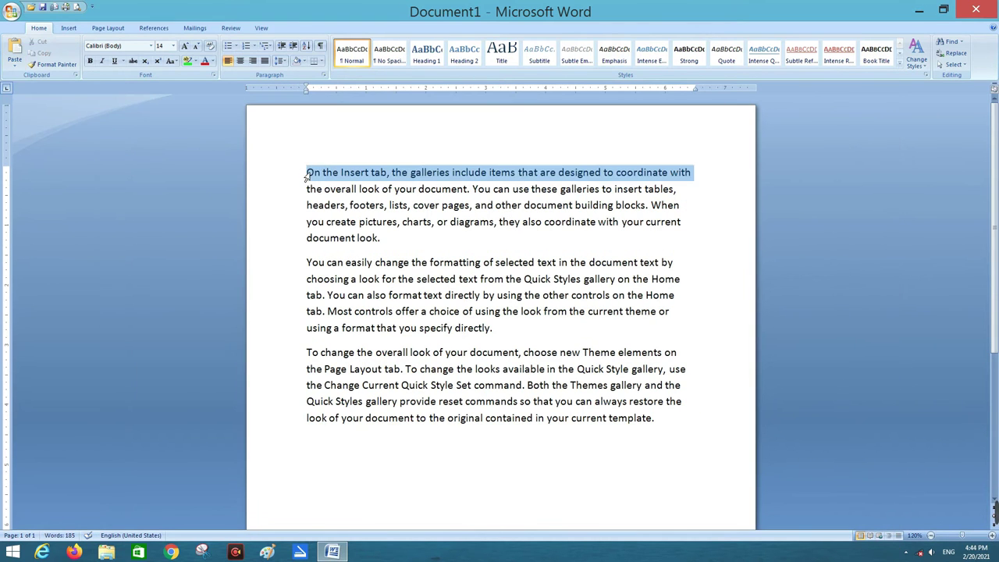
click(307, 172)
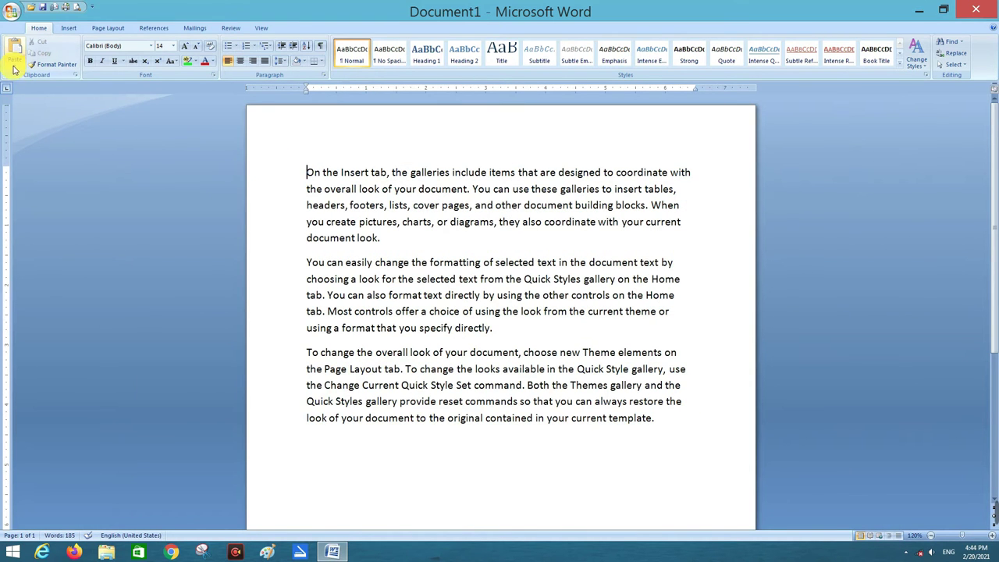
Paste Special the copied phrase at the top as a Microsoft Office Word Document Object.
click(13, 69)
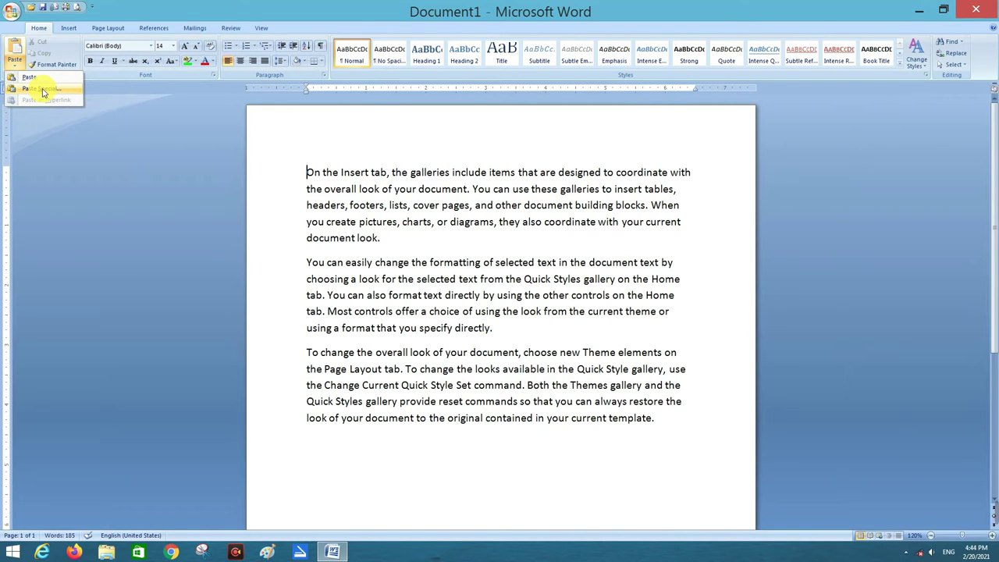
click(43, 91)
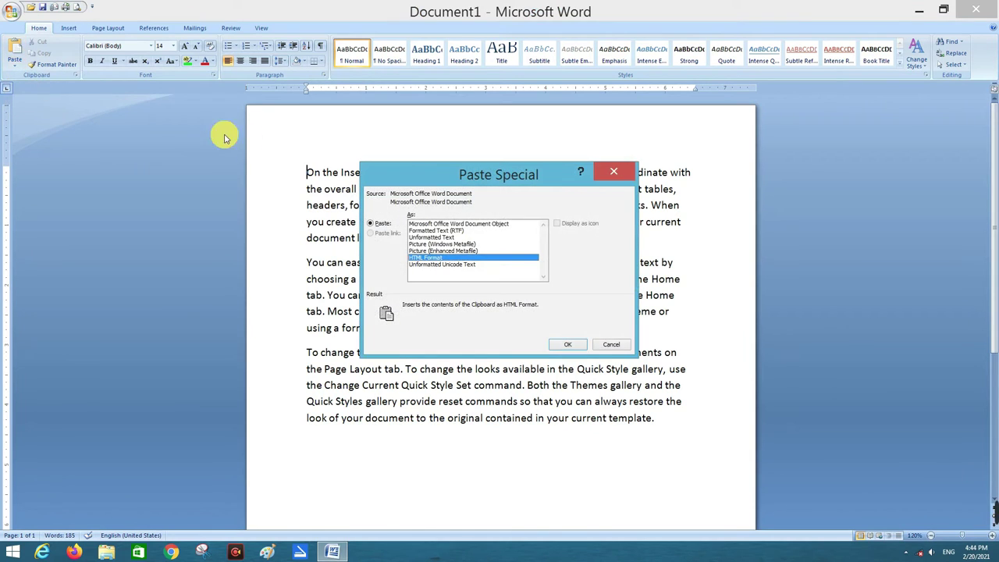
drag(405, 171, 134, 65)
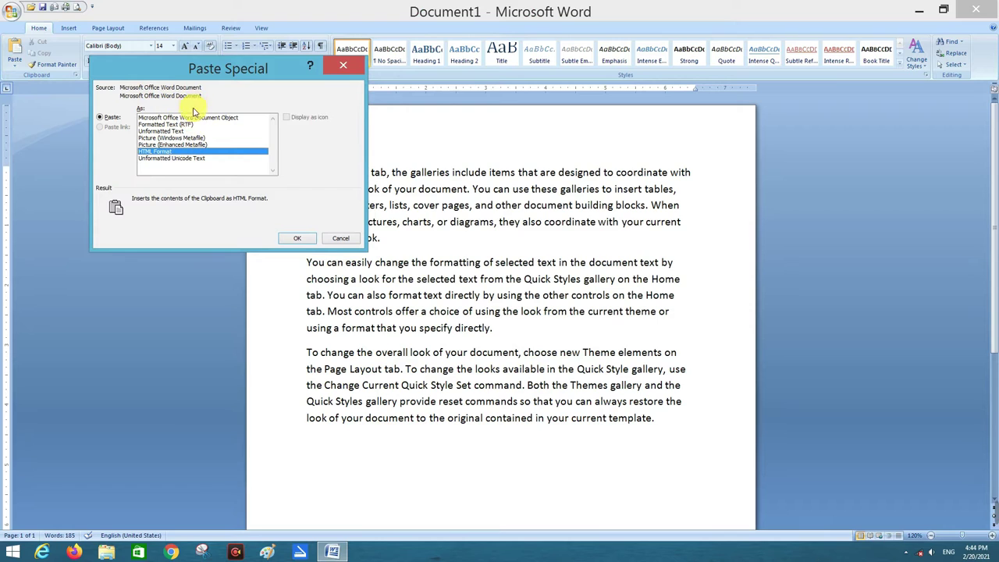
click(153, 119)
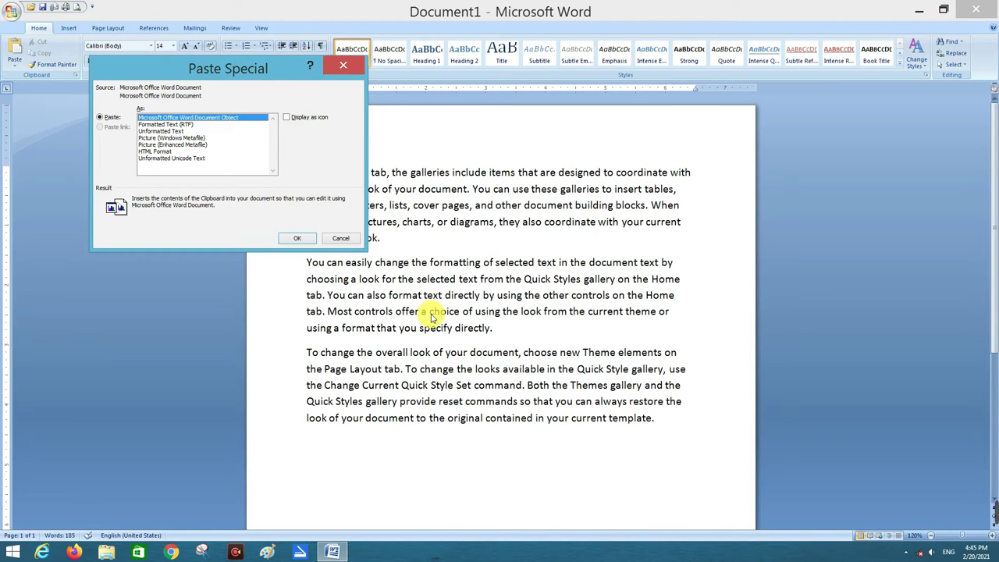
click(304, 242)
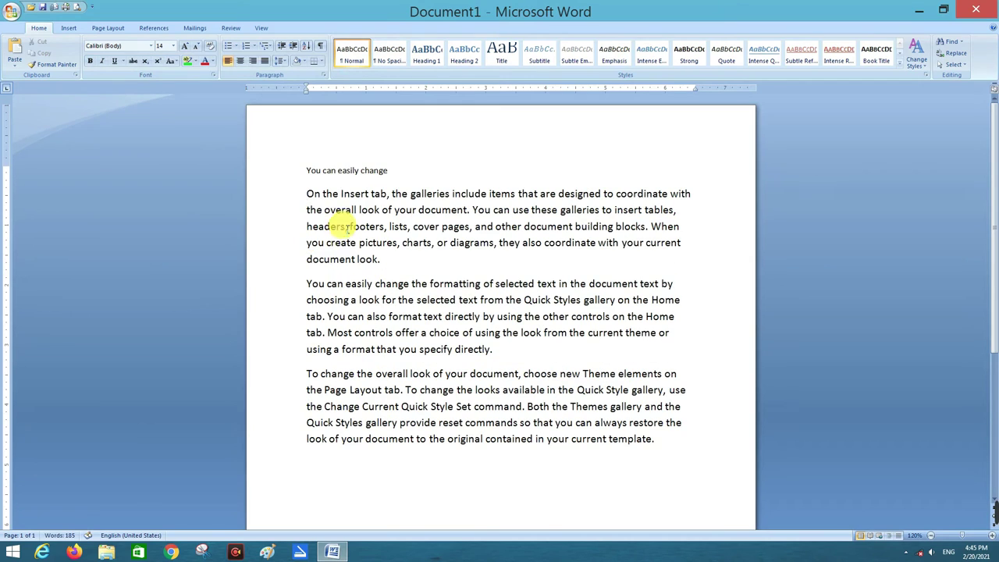
Select the pasted 'You can easily change' object and undo it with Ctrl+Z.
click(378, 172)
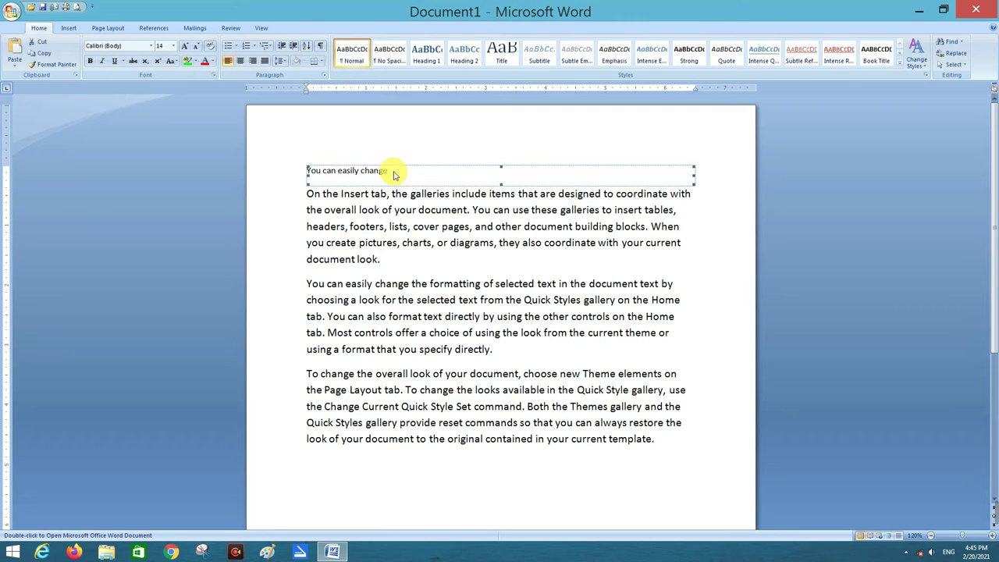
click(359, 165)
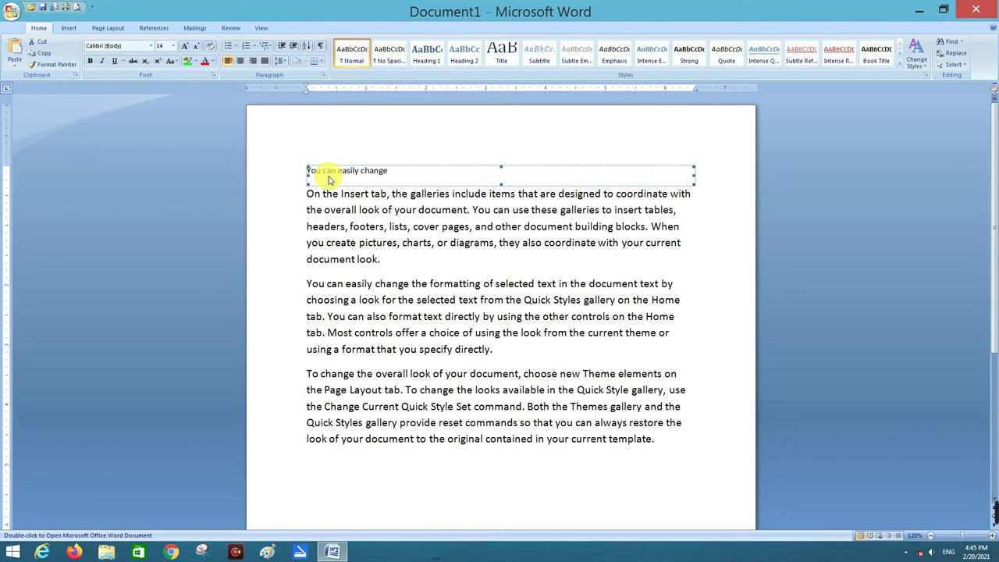
key(ctrl+z)
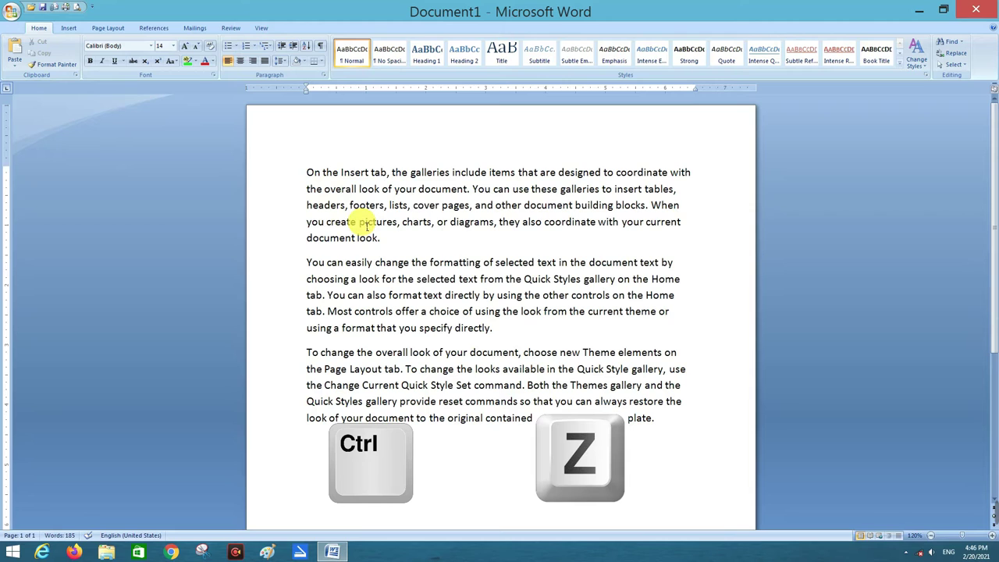
Paste Special the phrase before 'On the Insert tab' as a Word Document Object shown as an icon.
click(305, 173)
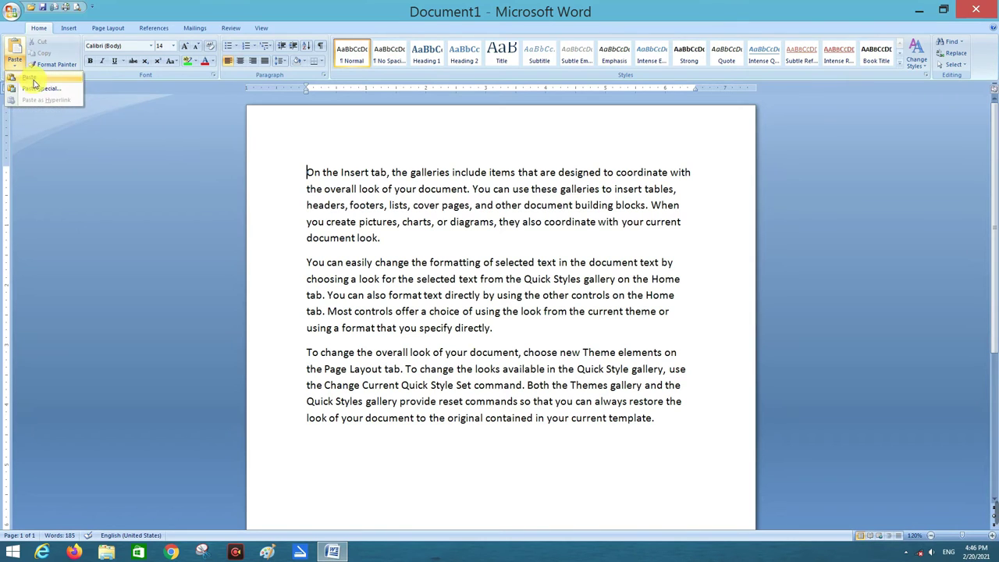
click(41, 88)
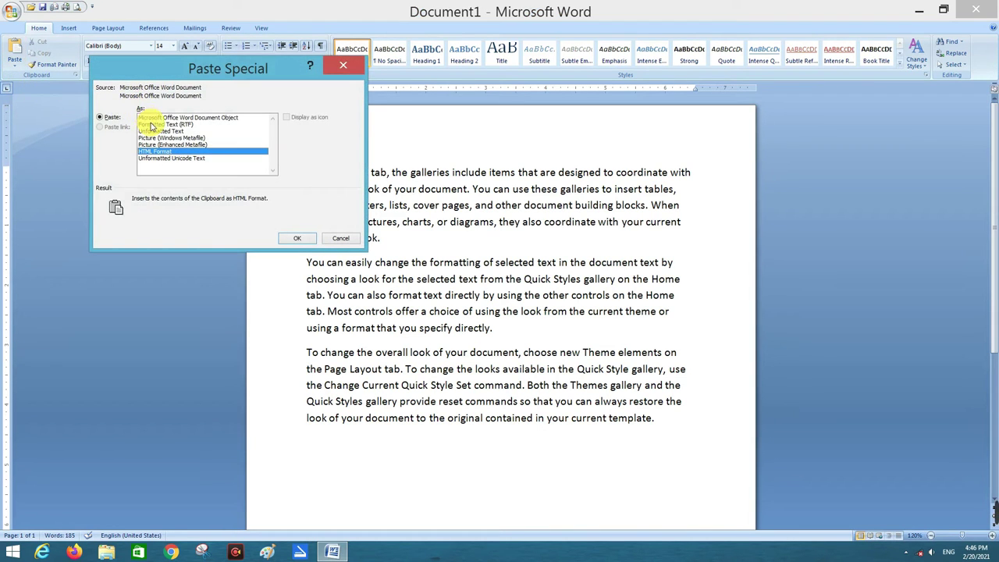
click(155, 118)
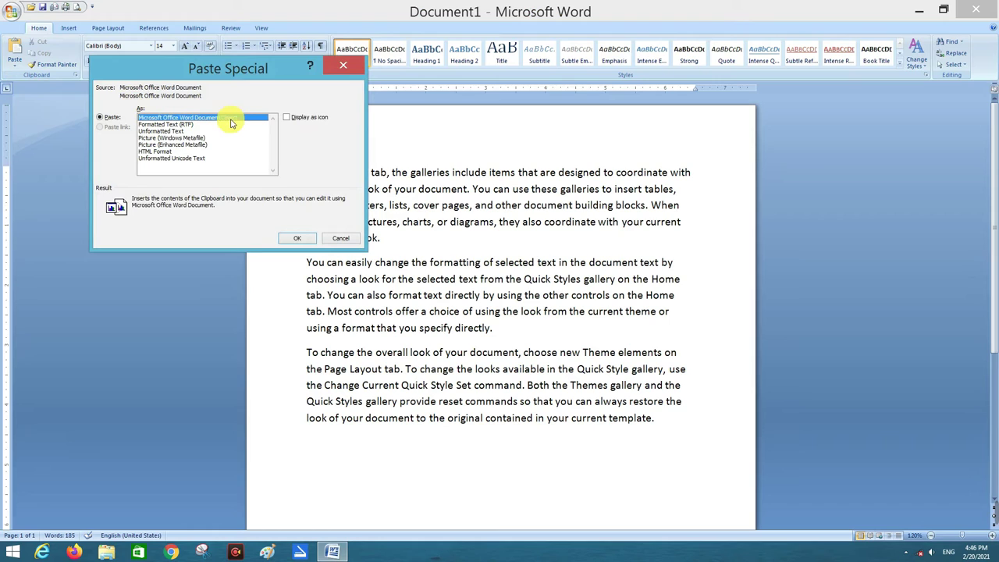
click(287, 117)
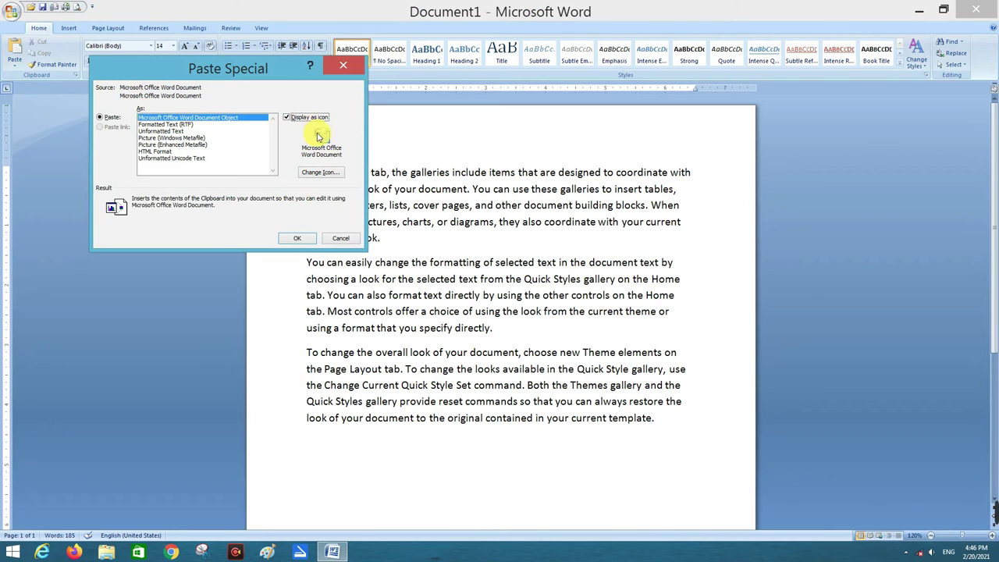
click(293, 240)
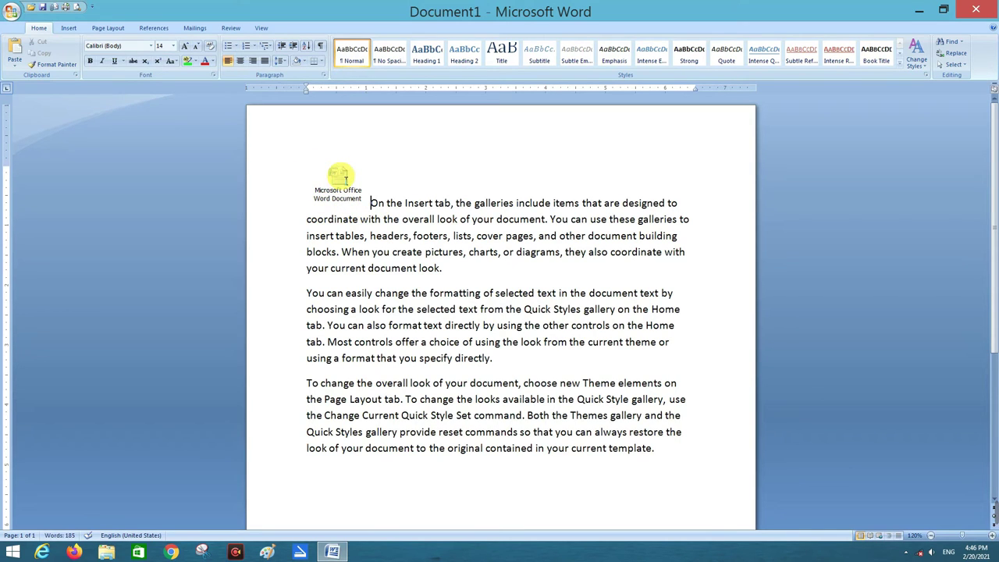
Open the embedded document icon in its own Word window and work on its 'You can easily change' line.
click(342, 181)
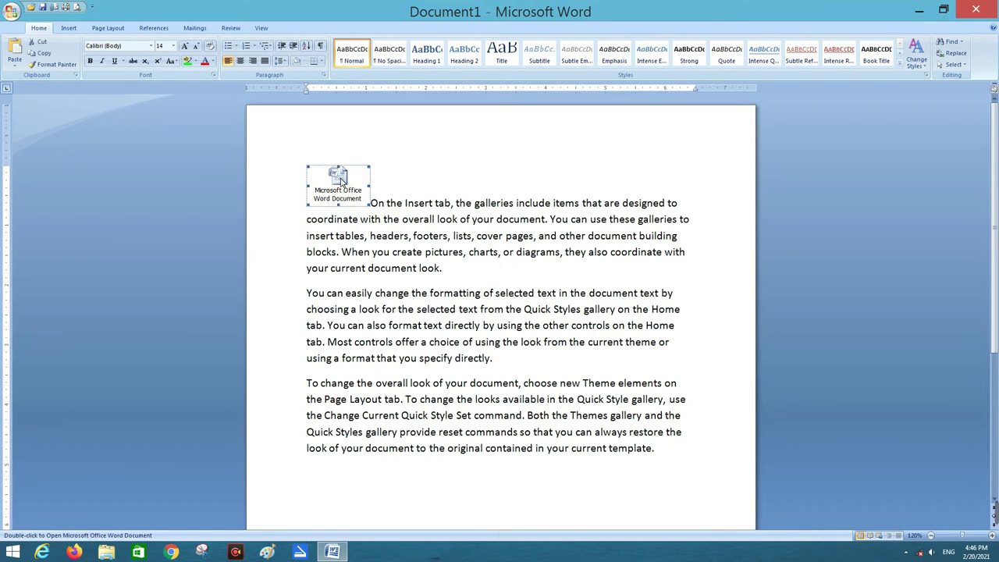
double_click(340, 181)
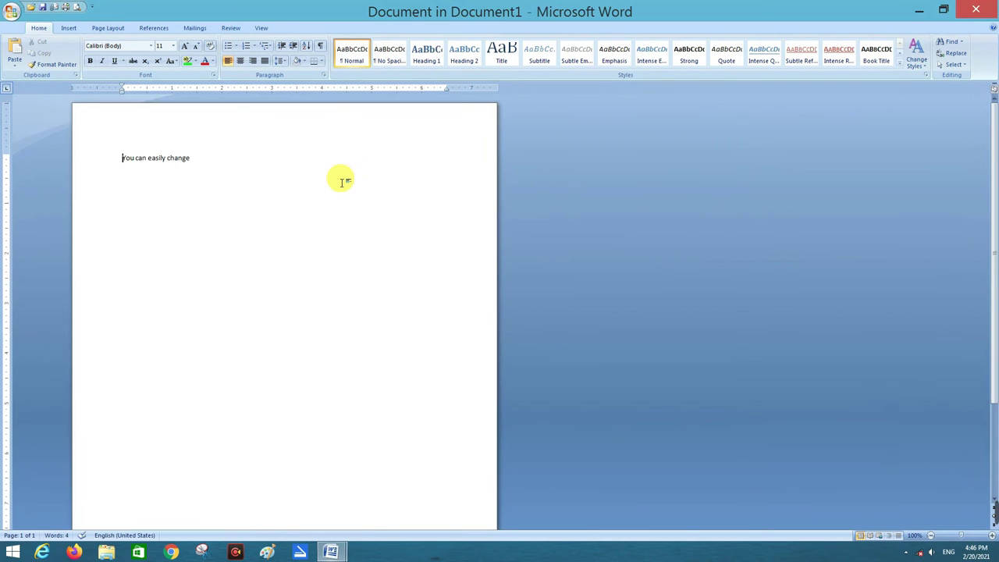
drag(202, 164, 121, 159)
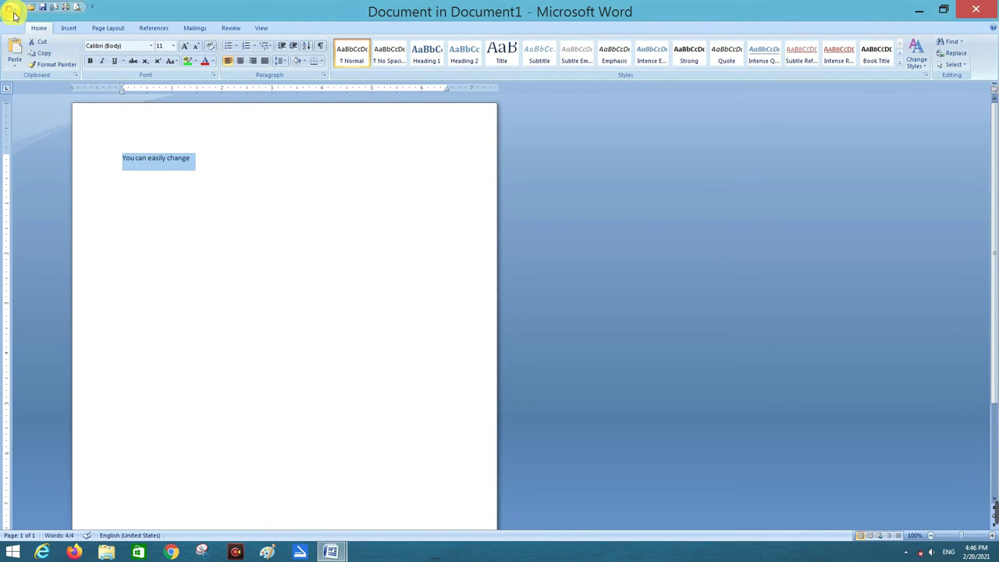
click(13, 14)
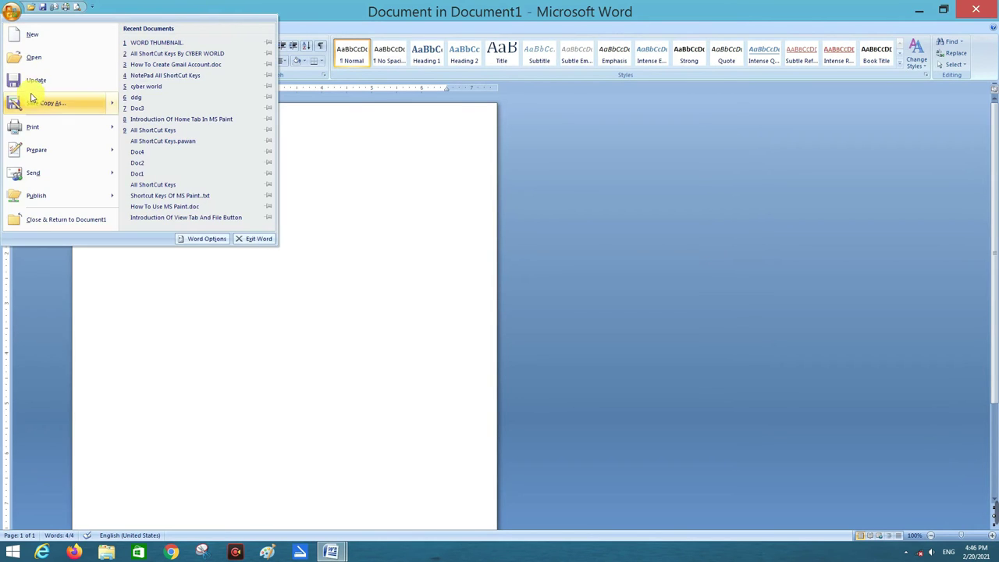
click(326, 204)
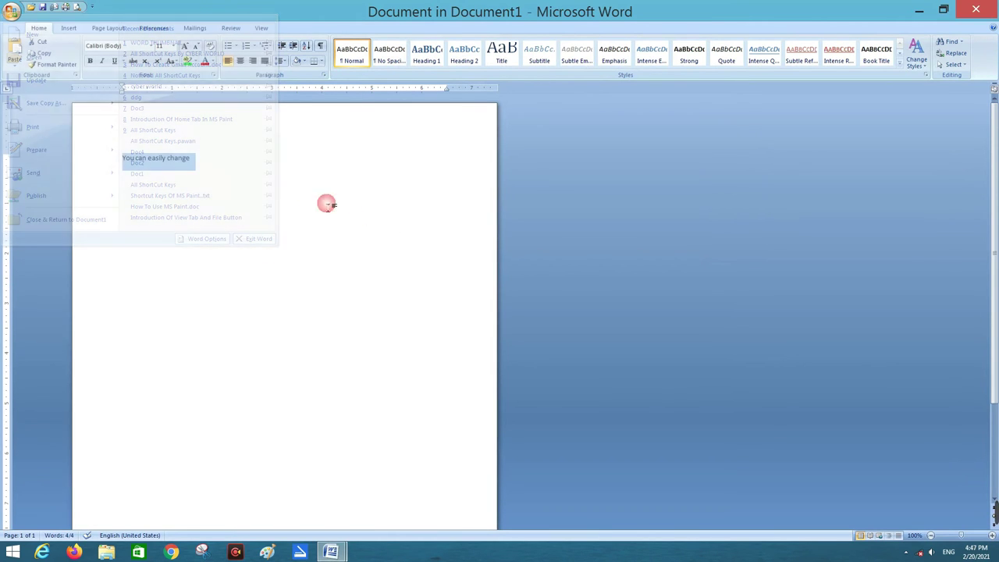
click(207, 162)
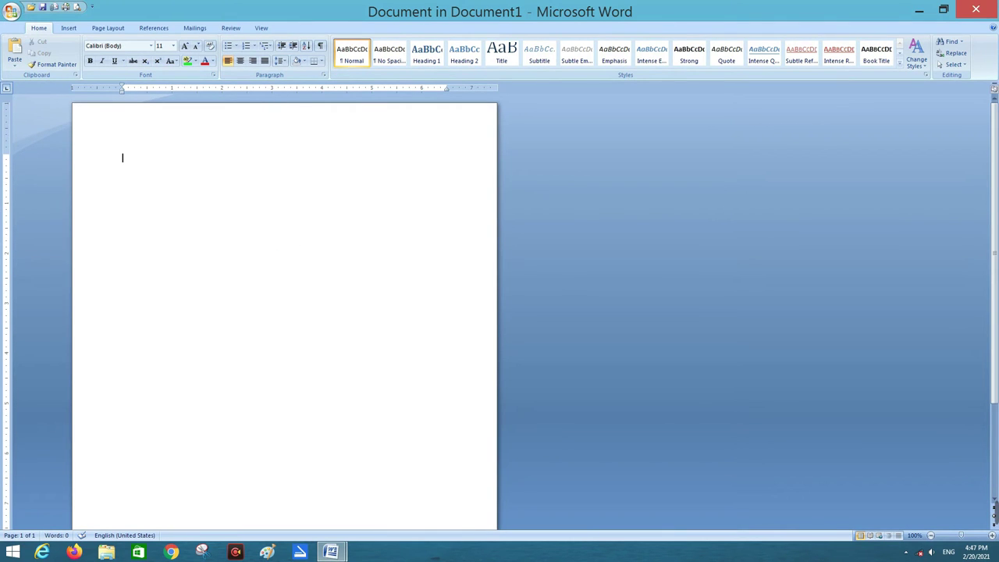
Generate =rand() sample text in the embedded document, Update it, and close its window.
click(207, 164)
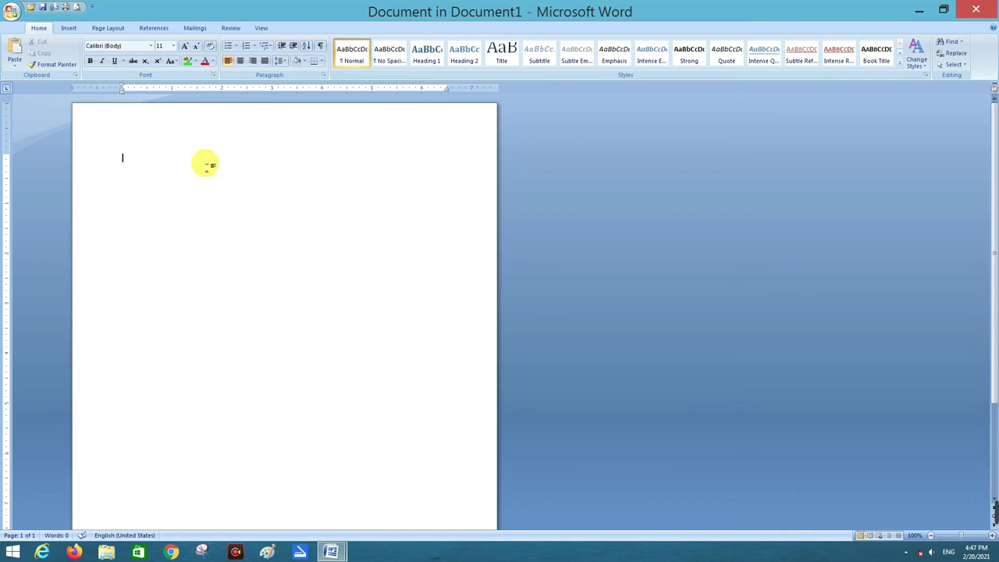
text(=rand()
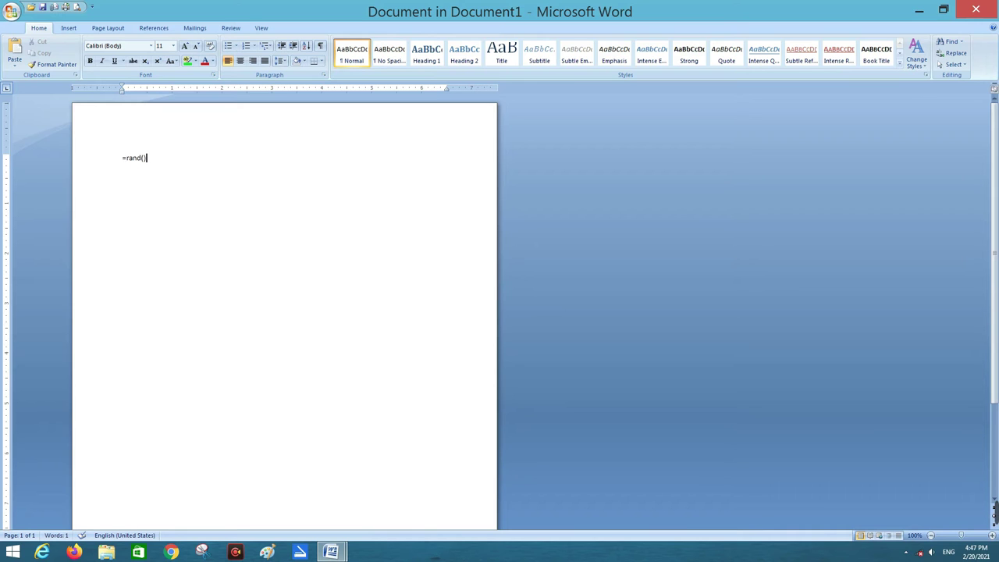
key(Return)
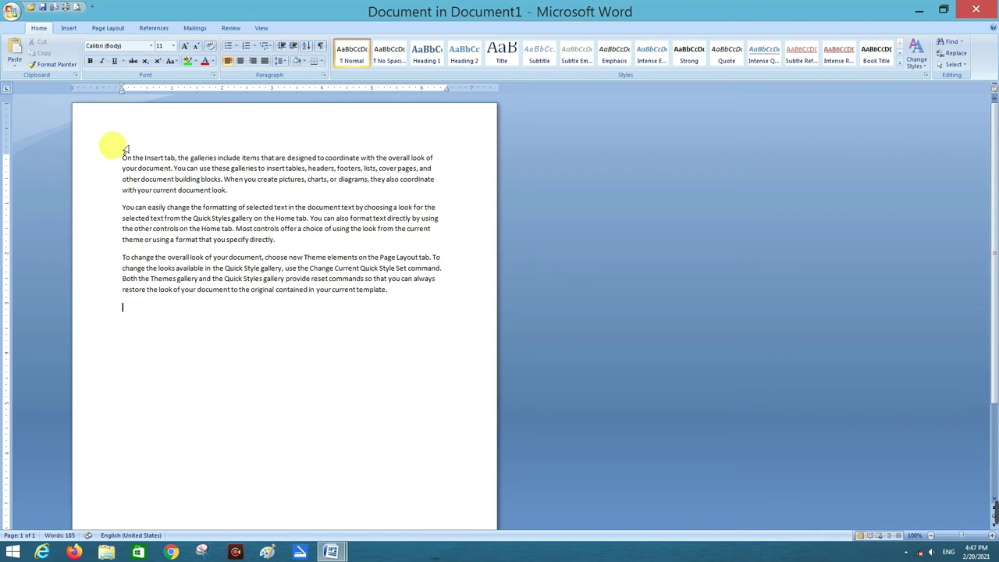
drag(124, 153, 357, 309)
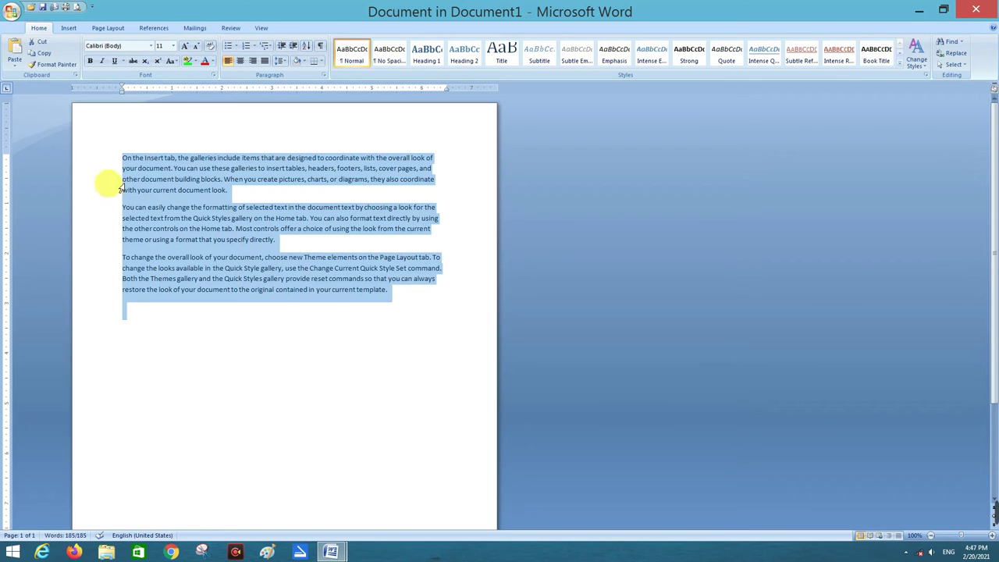
click(16, 14)
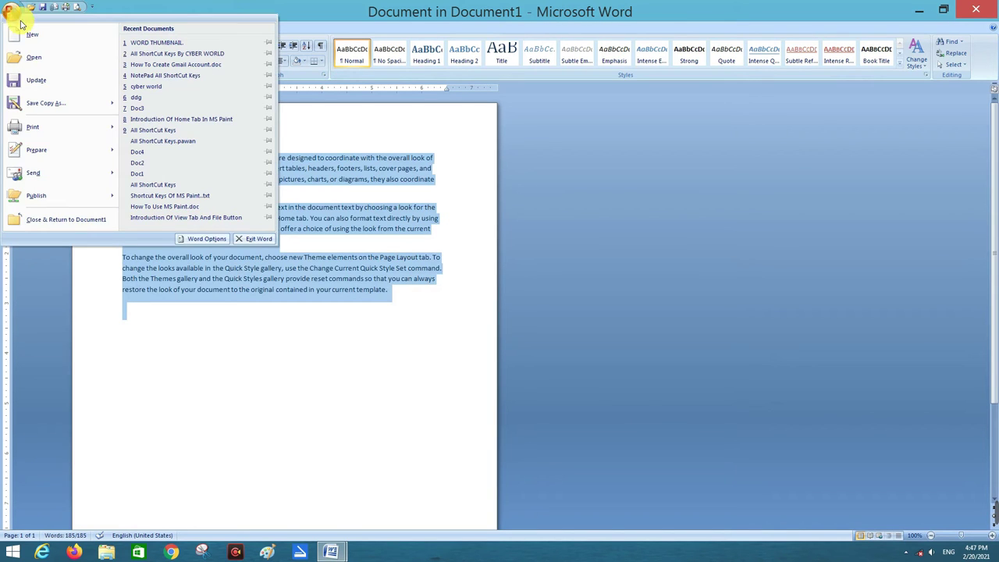
click(37, 84)
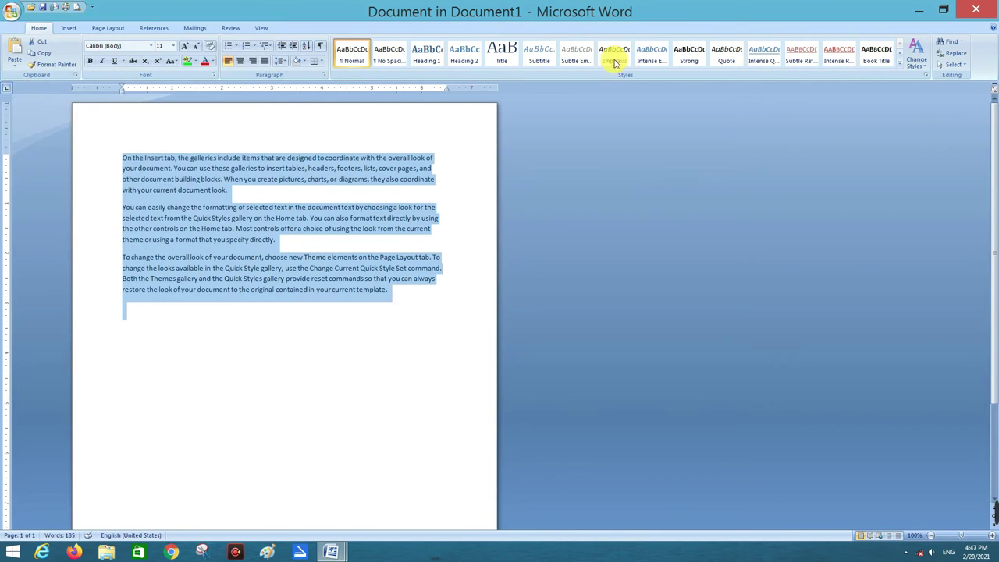
click(974, 11)
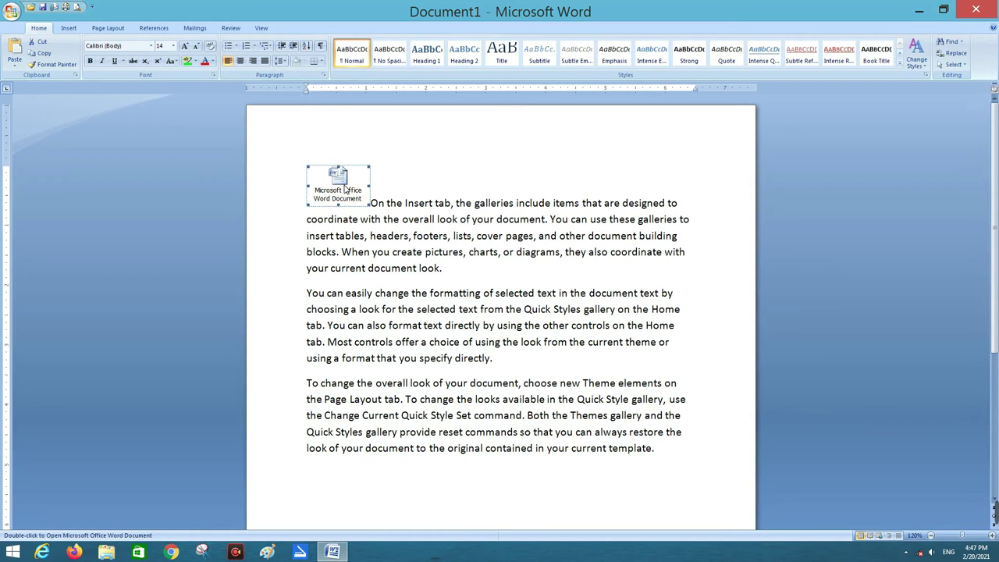
In the embedded document, enlarge the font of all the sample paragraphs by three steps.
double_click(345, 188)
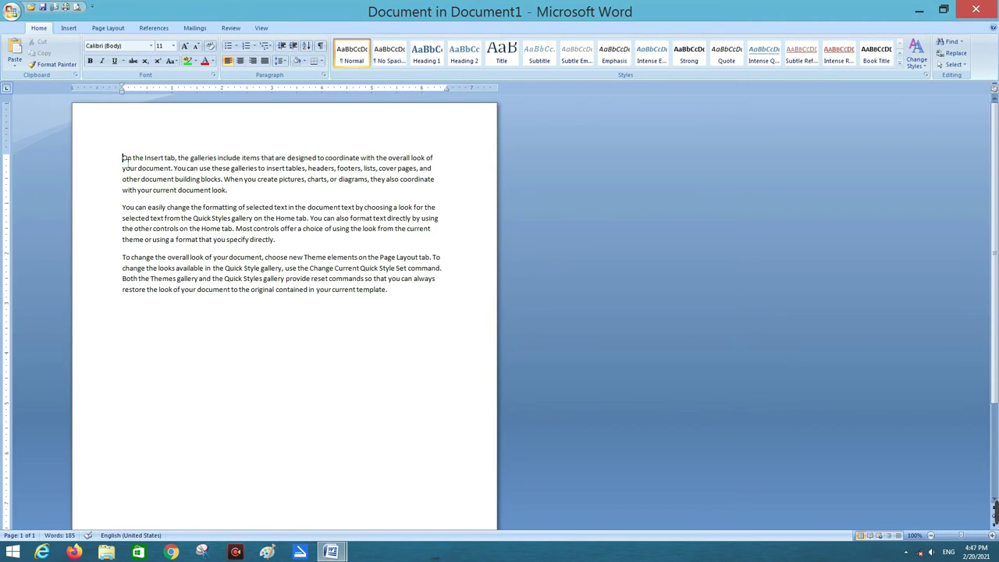
drag(122, 157, 382, 311)
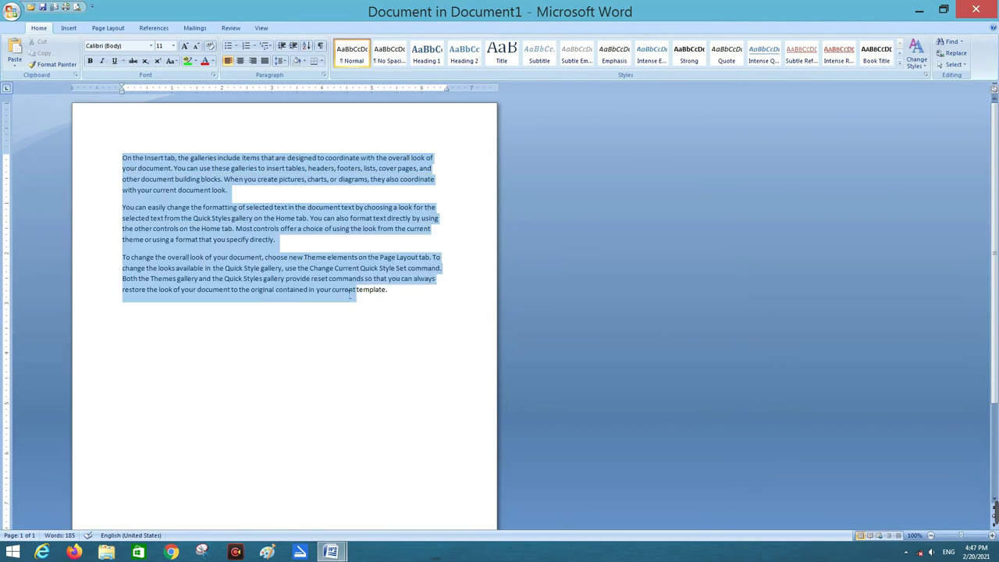
click(184, 45)
click(184, 45)
click(184, 45)
click(184, 45)
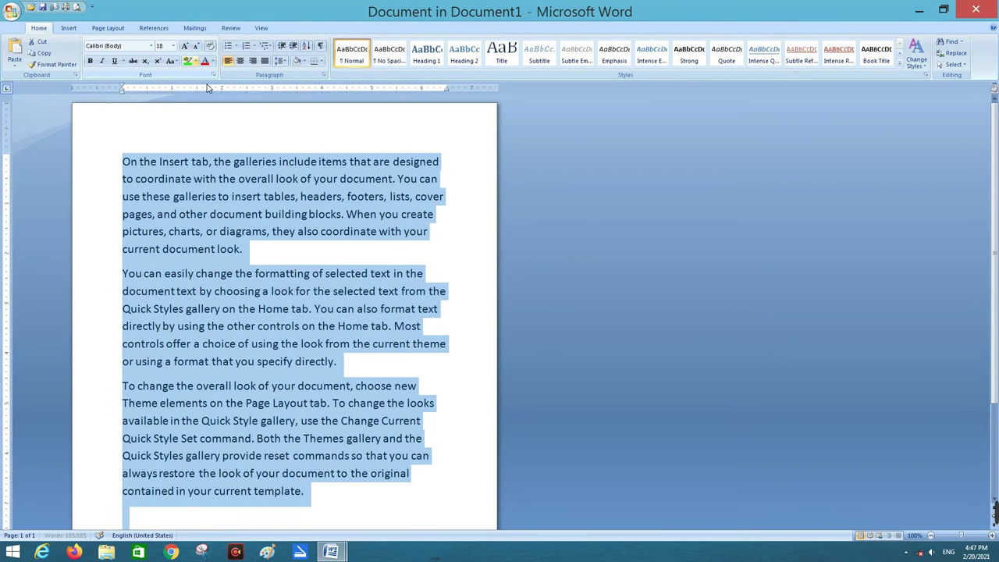
Close the embedded document and delete its icon from the start of Document1.
key(alt+F4)
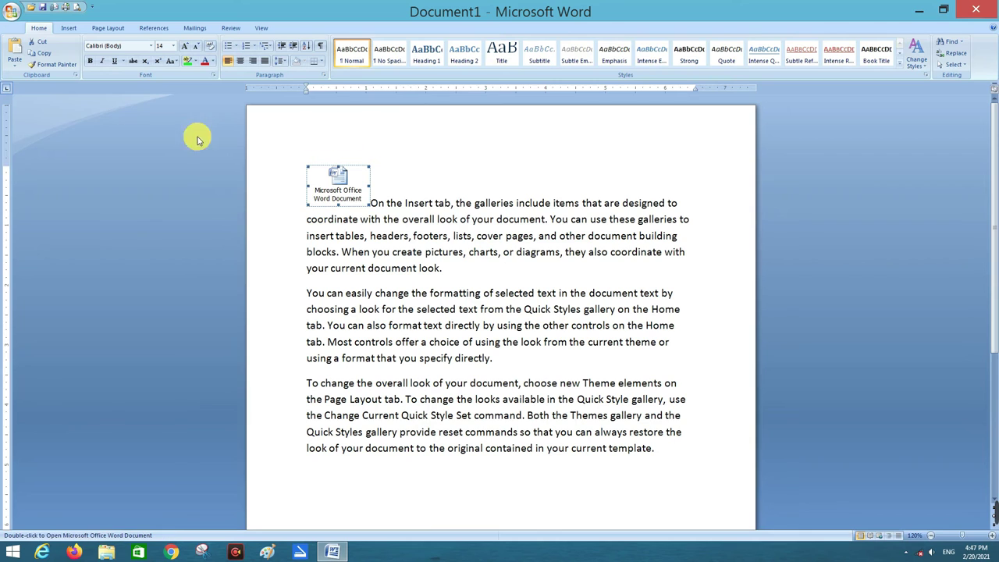
click(14, 63)
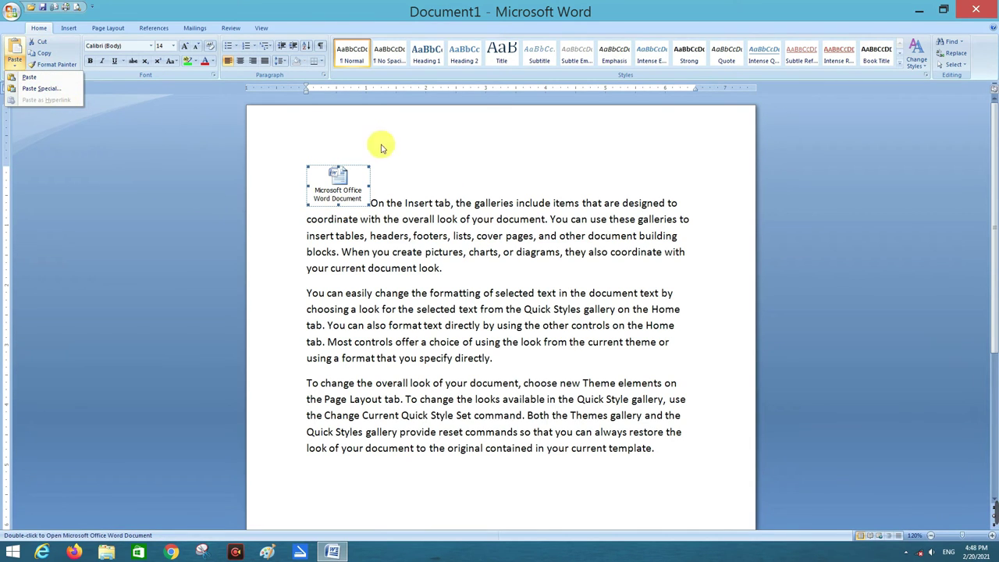
click(408, 161)
key(Delete)
click(406, 243)
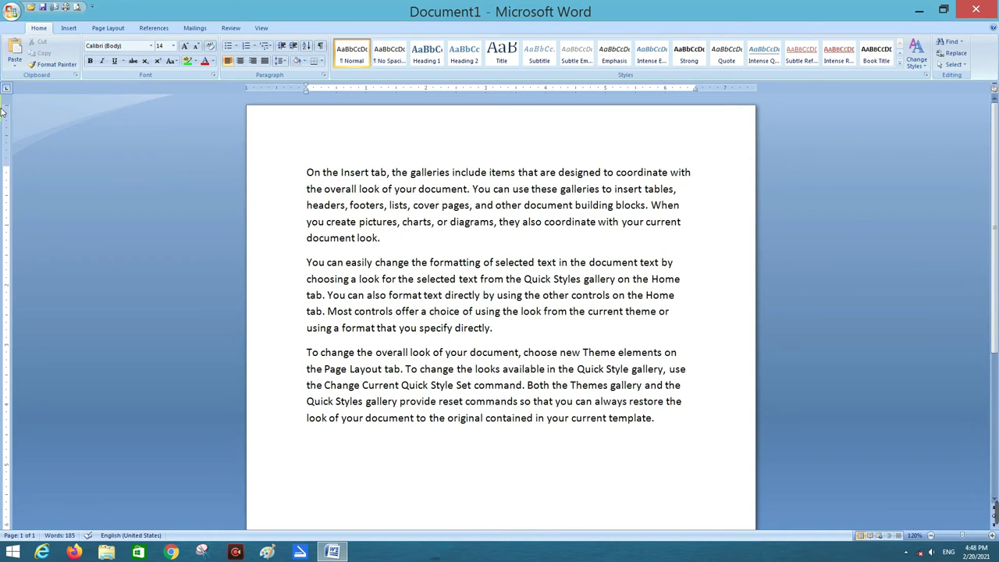
click(404, 247)
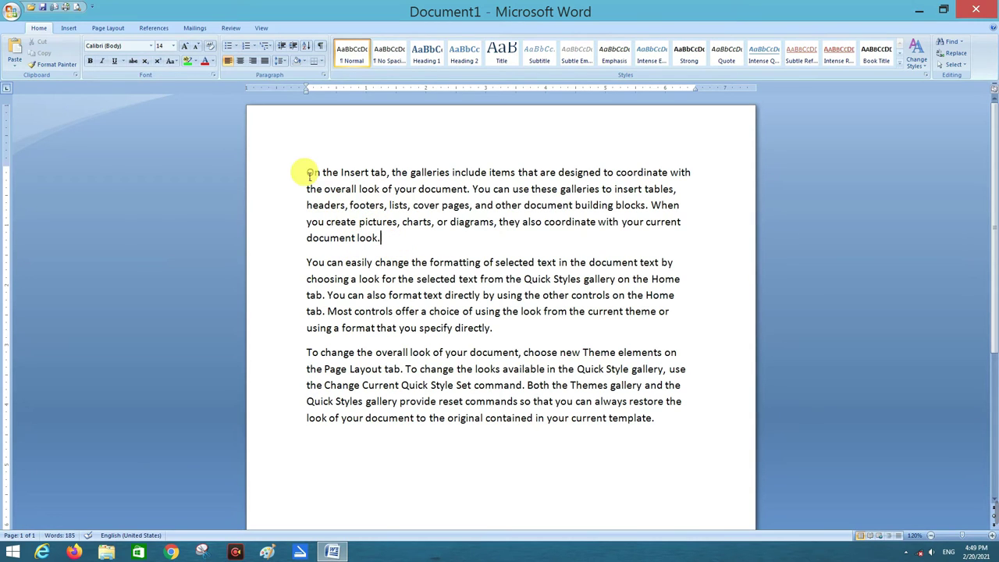
drag(307, 173, 370, 173)
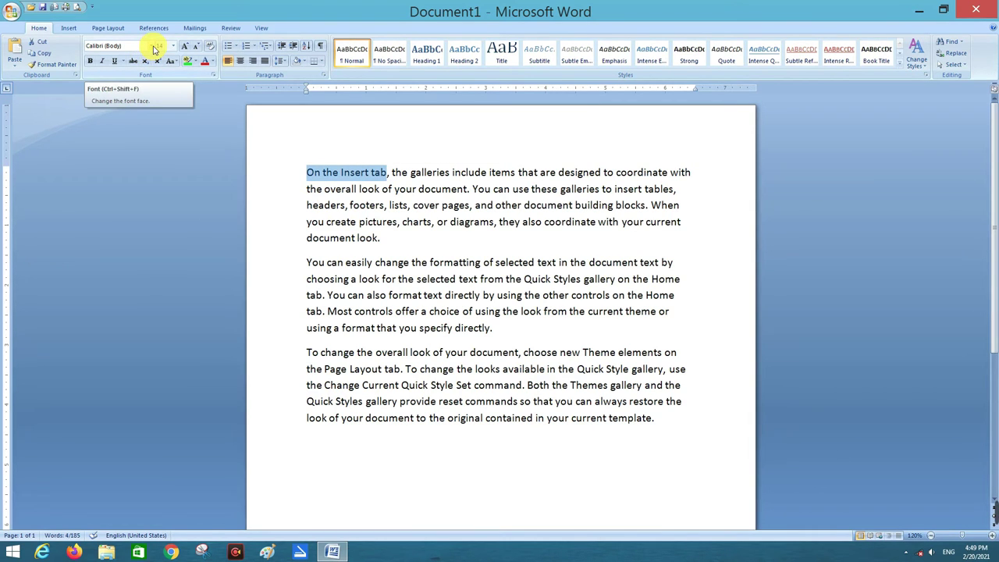
click(152, 45)
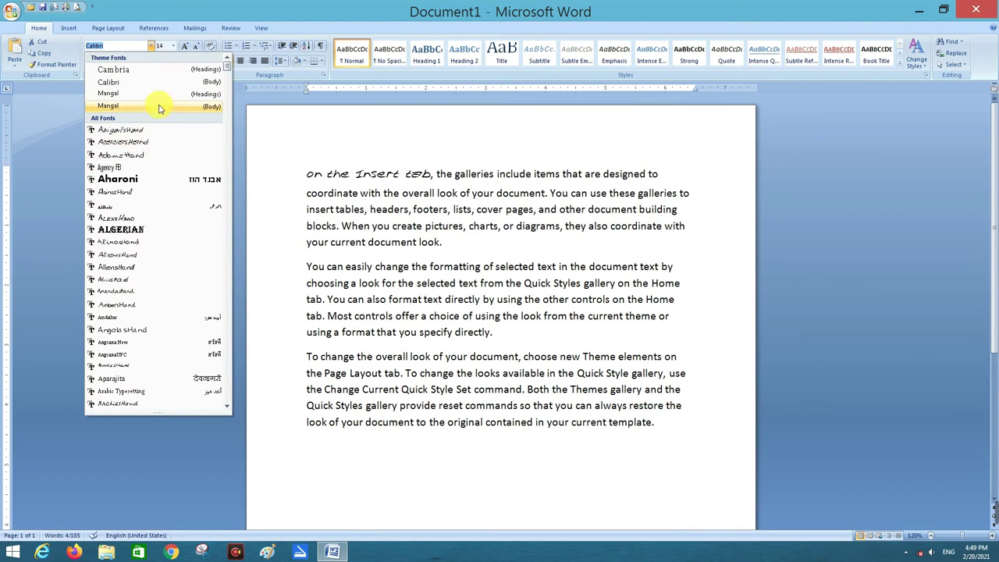
drag(229, 72, 231, 100)
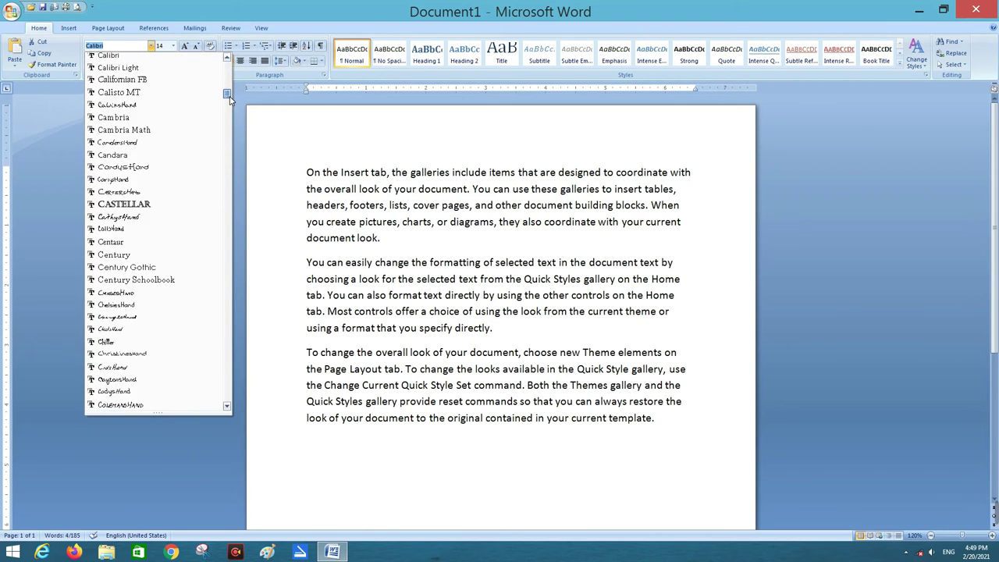
drag(231, 100, 228, 104)
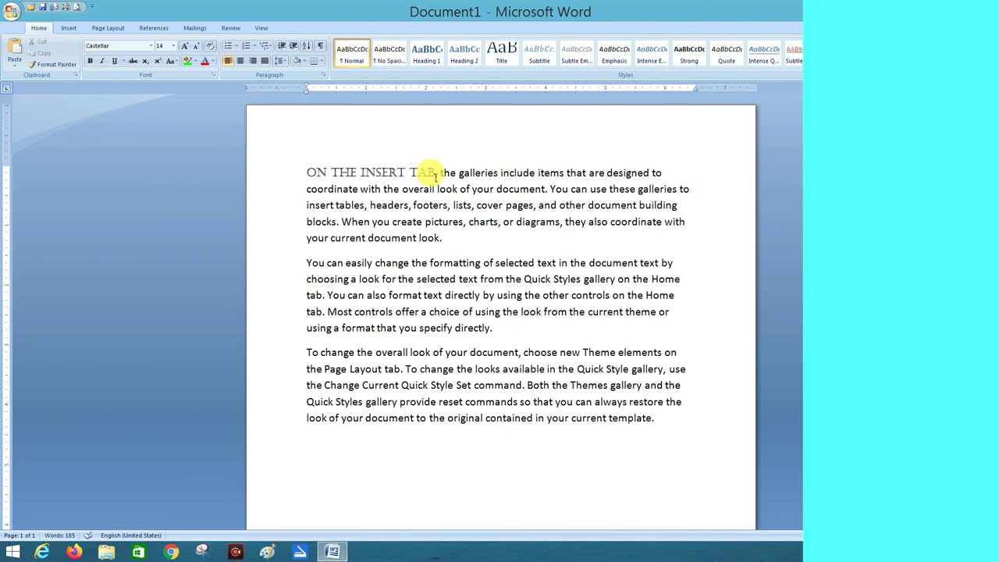
text(,)
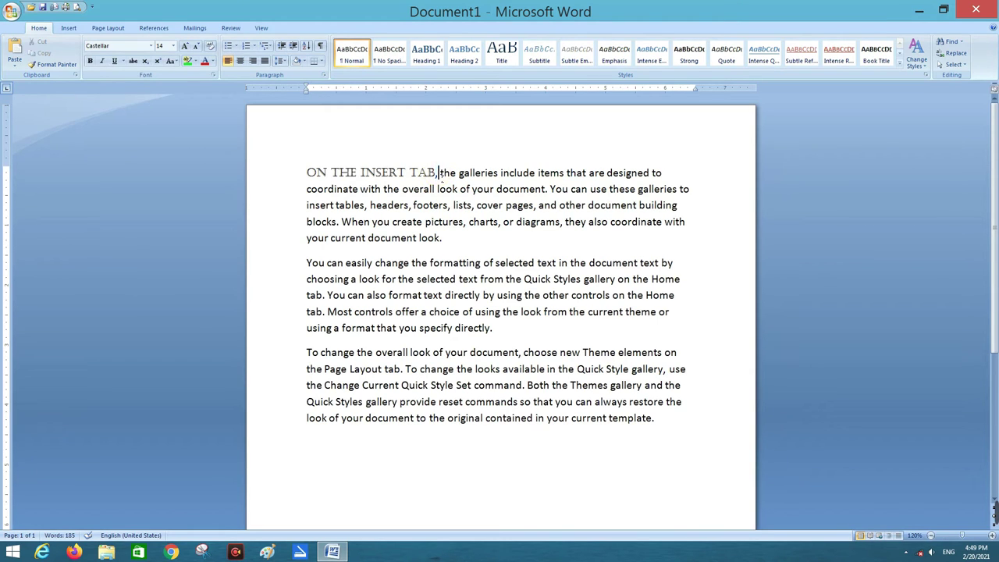
drag(437, 173, 306, 172)
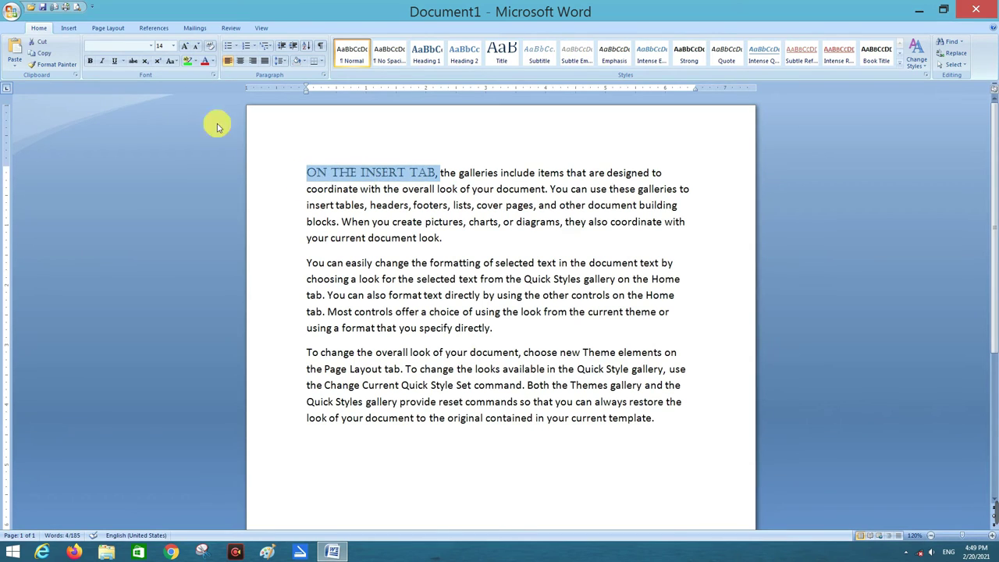
click(166, 46)
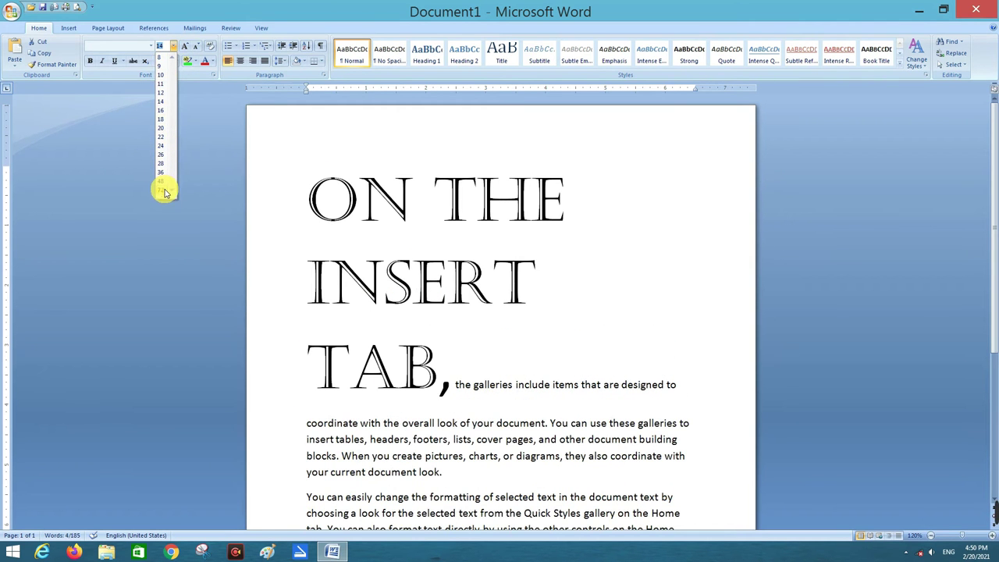
click(161, 65)
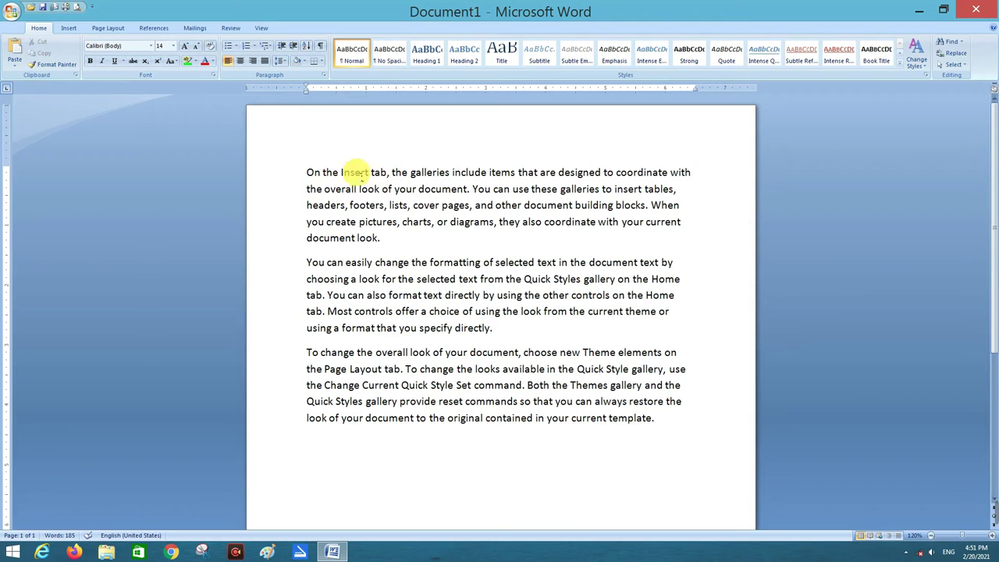
drag(306, 171, 387, 174)
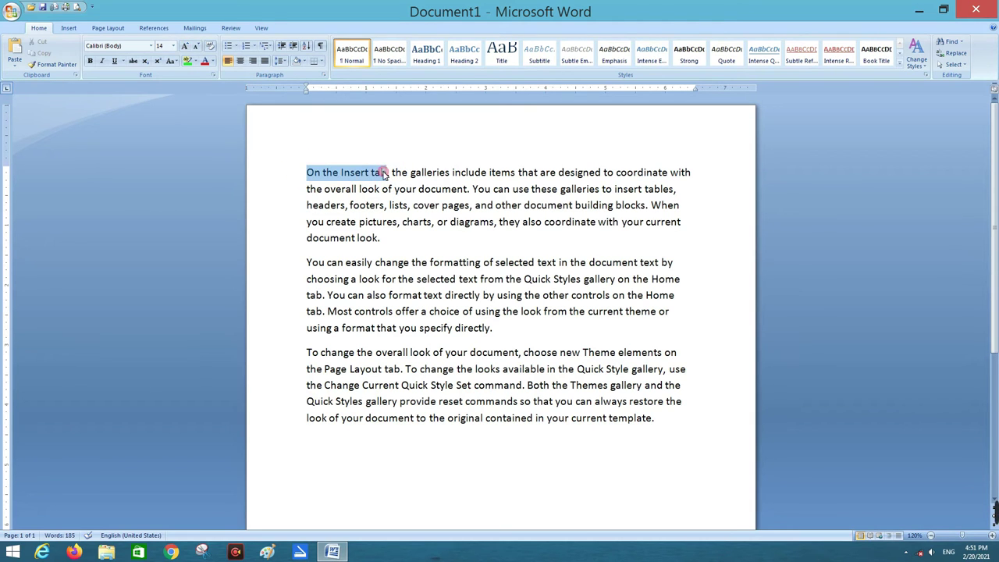
click(186, 49)
click(186, 49)
click(186, 49)
click(186, 49)
click(186, 48)
click(186, 49)
click(185, 48)
click(186, 49)
click(185, 48)
click(185, 48)
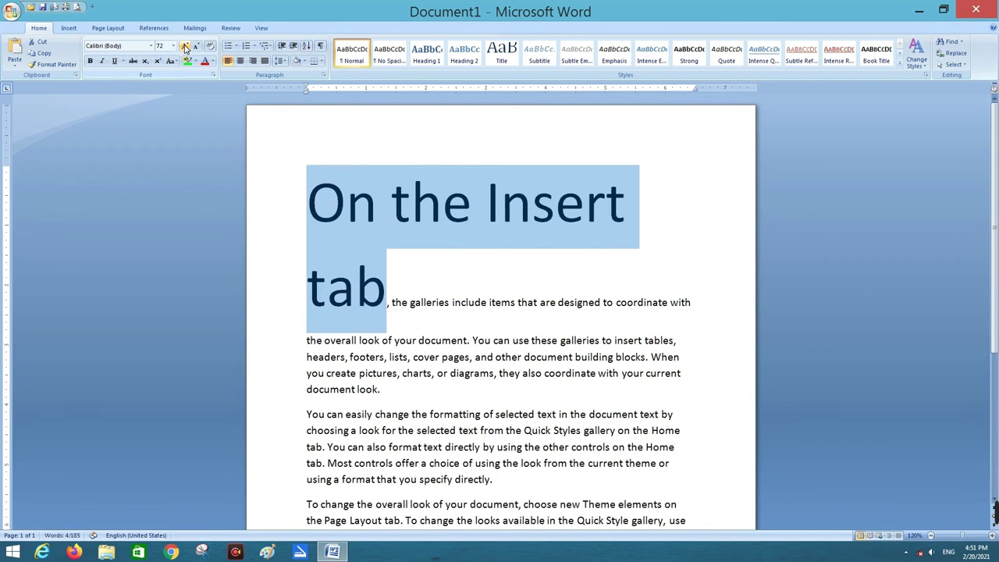
click(186, 48)
click(186, 48)
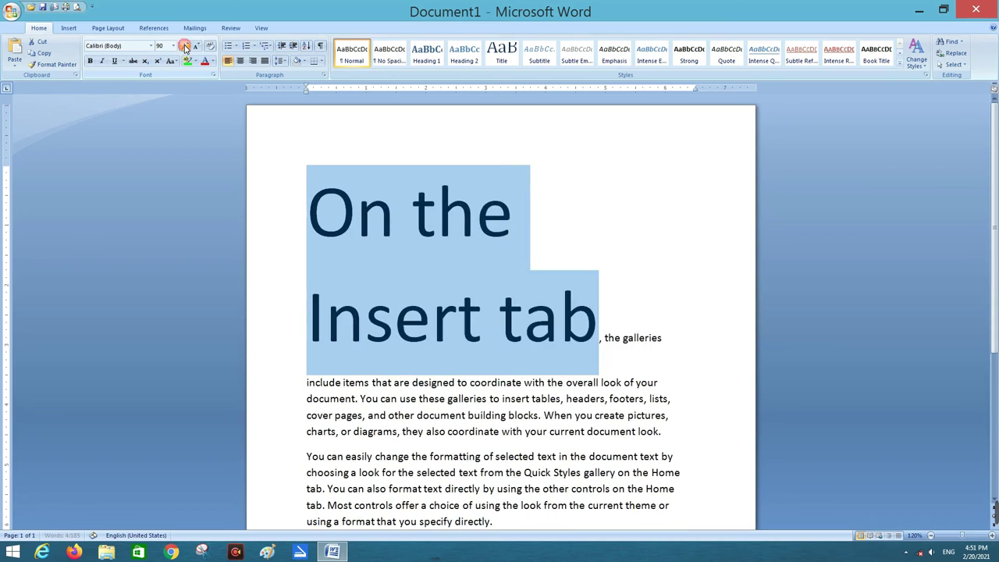
click(185, 48)
click(186, 49)
click(186, 49)
click(197, 47)
click(196, 47)
click(197, 47)
click(197, 47)
click(196, 48)
click(197, 48)
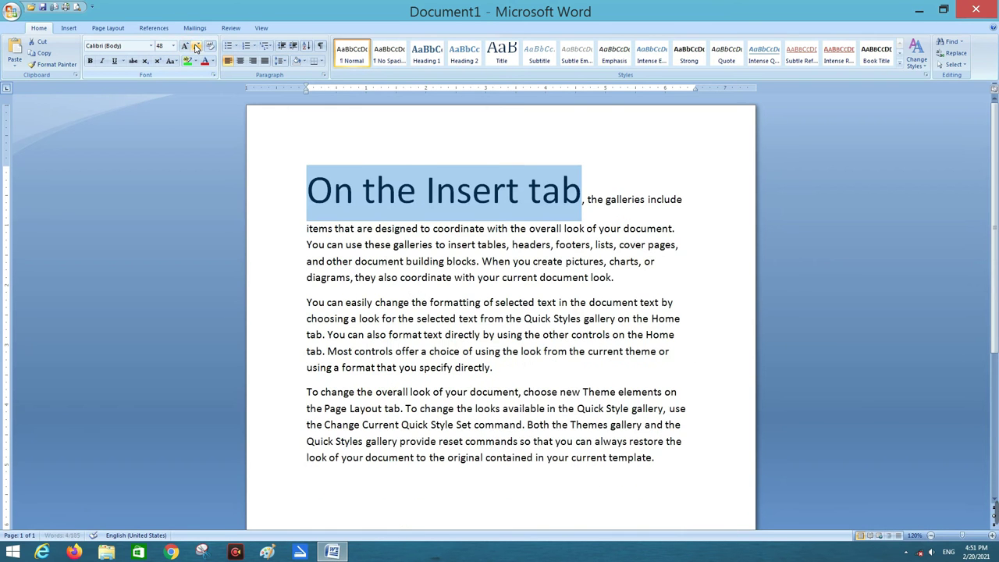
click(196, 48)
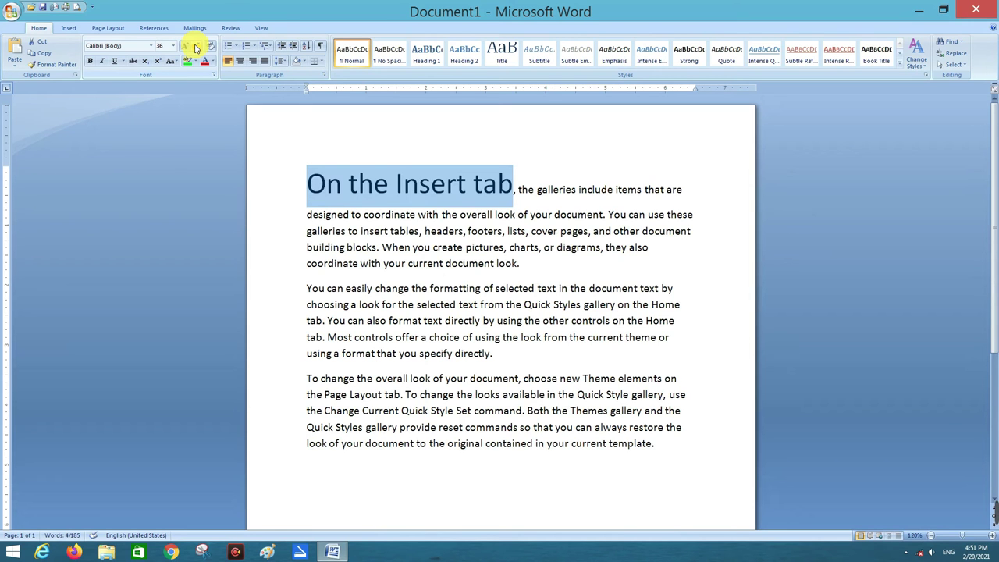
click(197, 47)
click(197, 48)
click(196, 48)
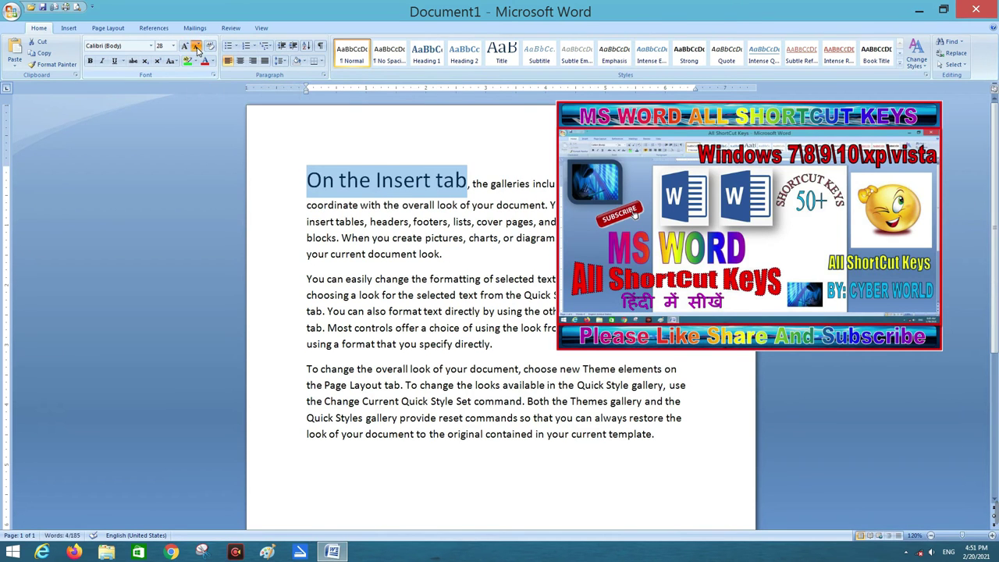
click(196, 48)
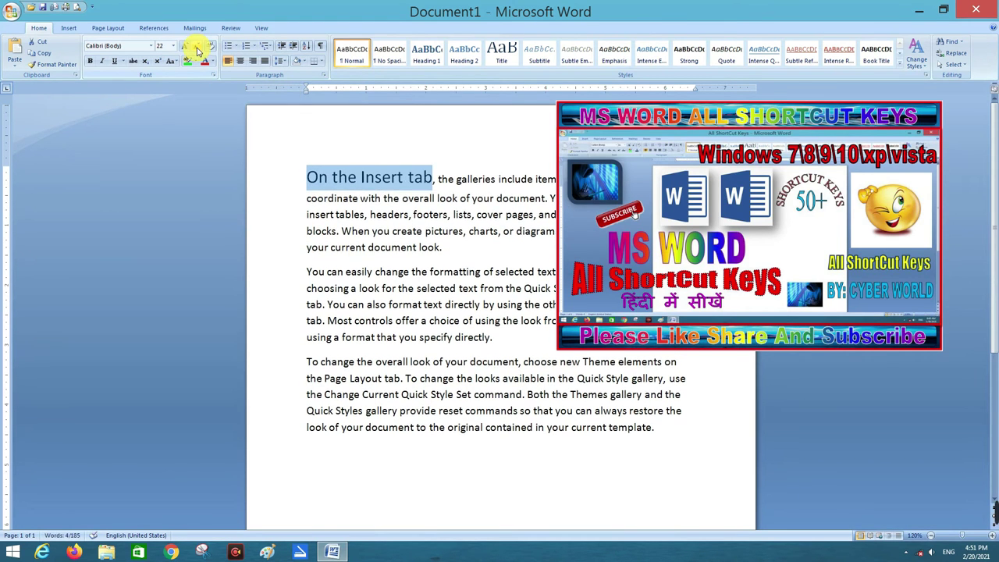
click(197, 48)
click(197, 48)
click(197, 48)
click(196, 47)
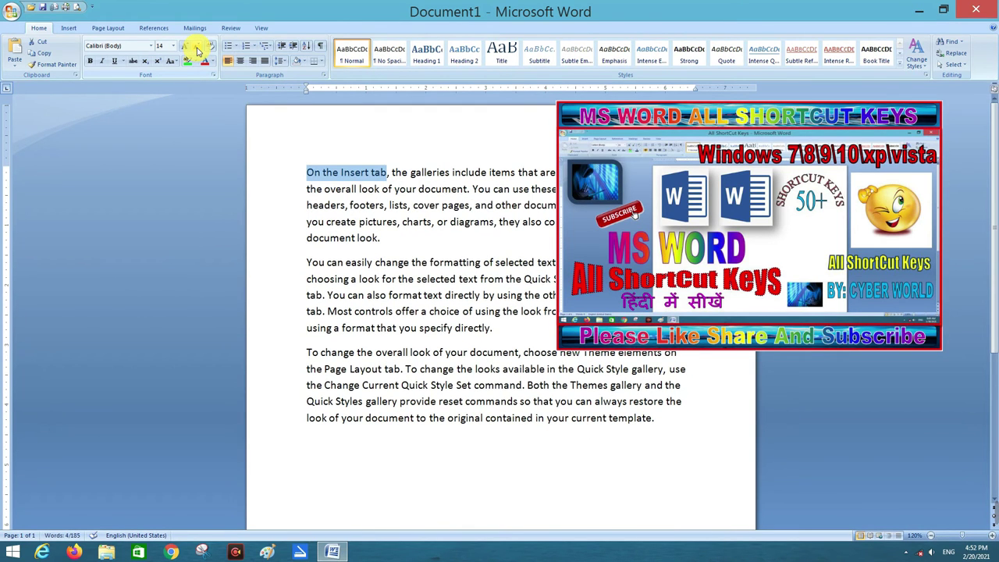
key(Home)
key(shift+End)
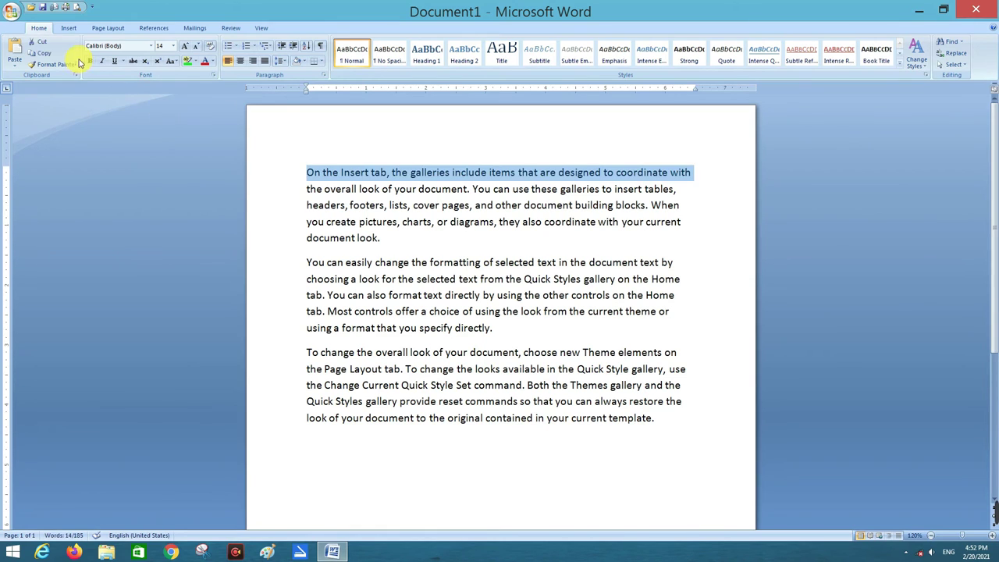
Apply Bold, Italic and Underline to the opening words 'On the Insert tab'.
drag(286, 191, 269, 148)
click(308, 174)
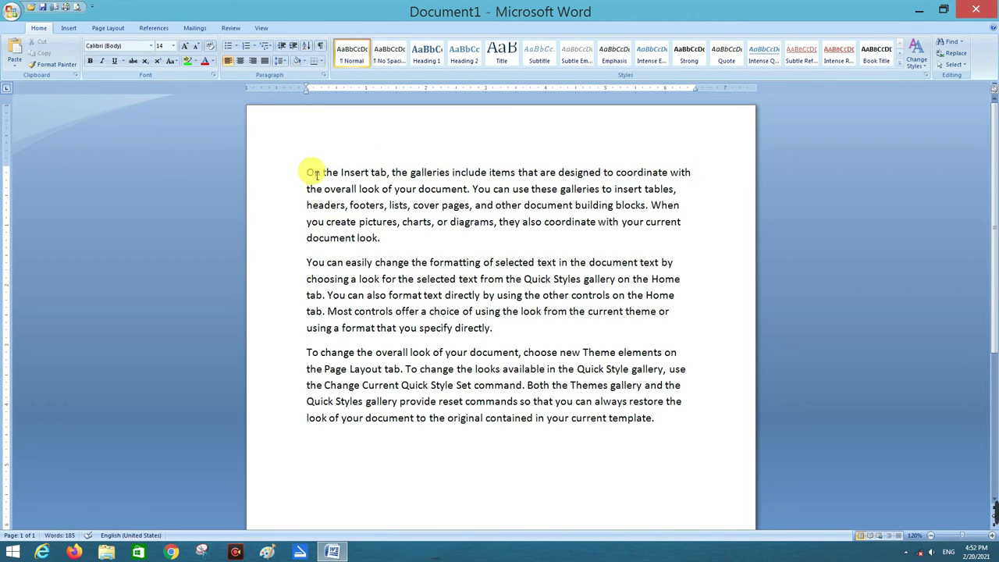
mouse_move(307, 172)
mouse_down()
mouse_move(388, 171)
mouse_move(355, 172)
mouse_up()
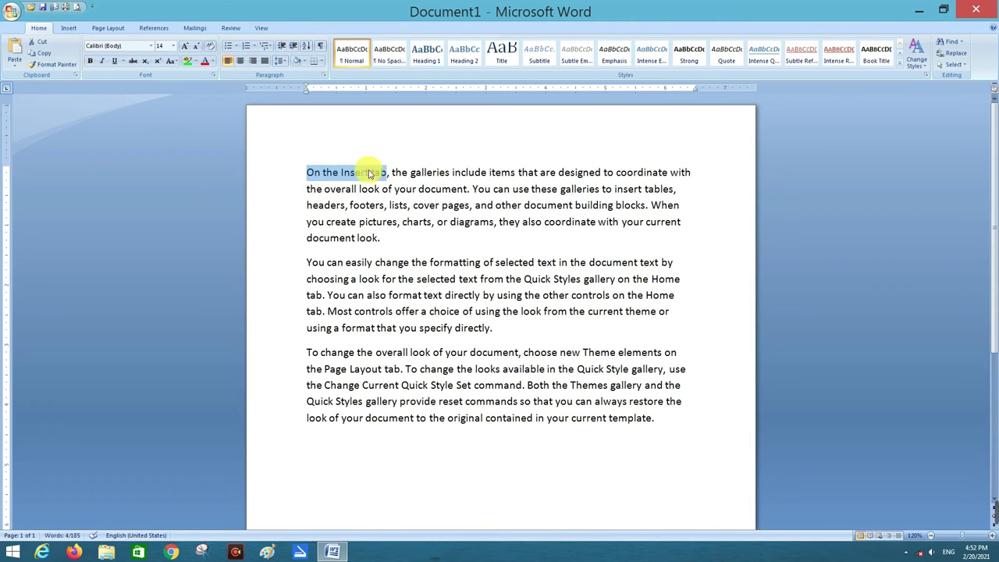
click(89, 62)
click(314, 173)
click(399, 174)
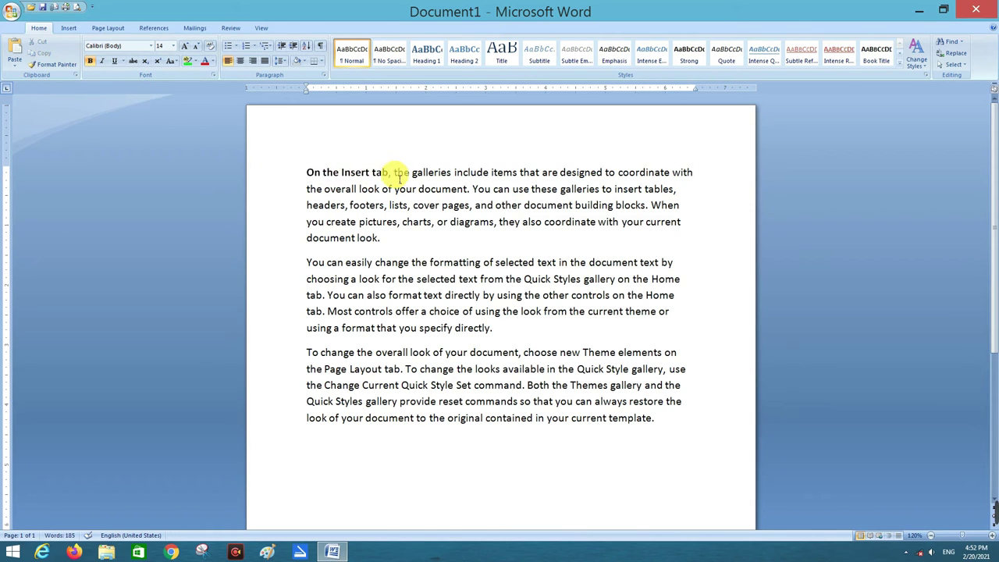
drag(306, 172, 384, 175)
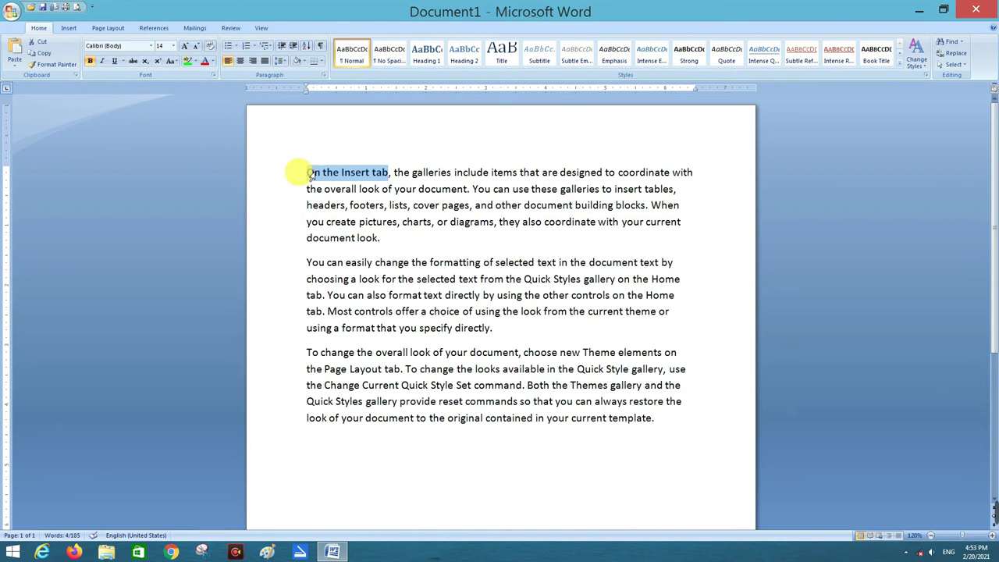
click(103, 60)
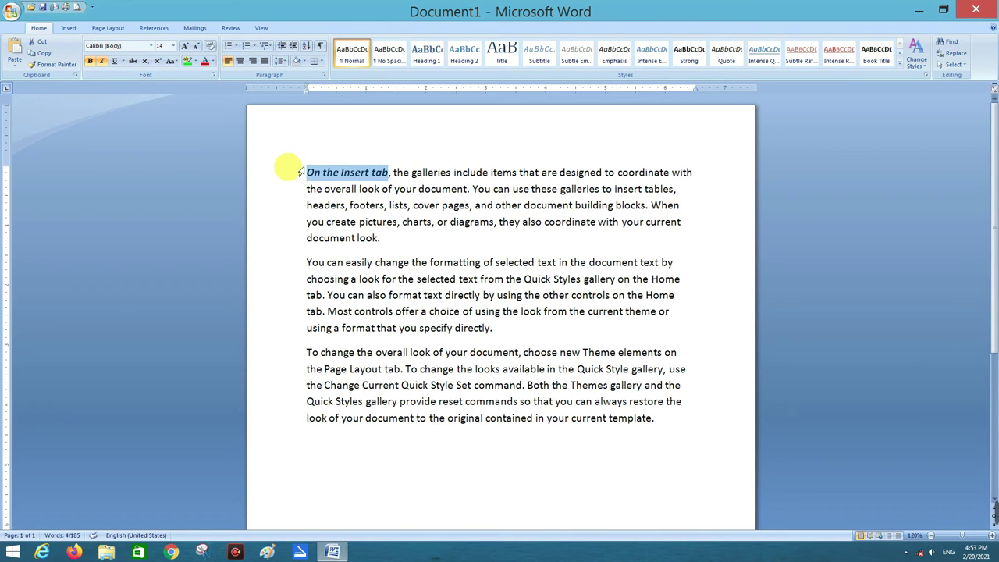
click(115, 62)
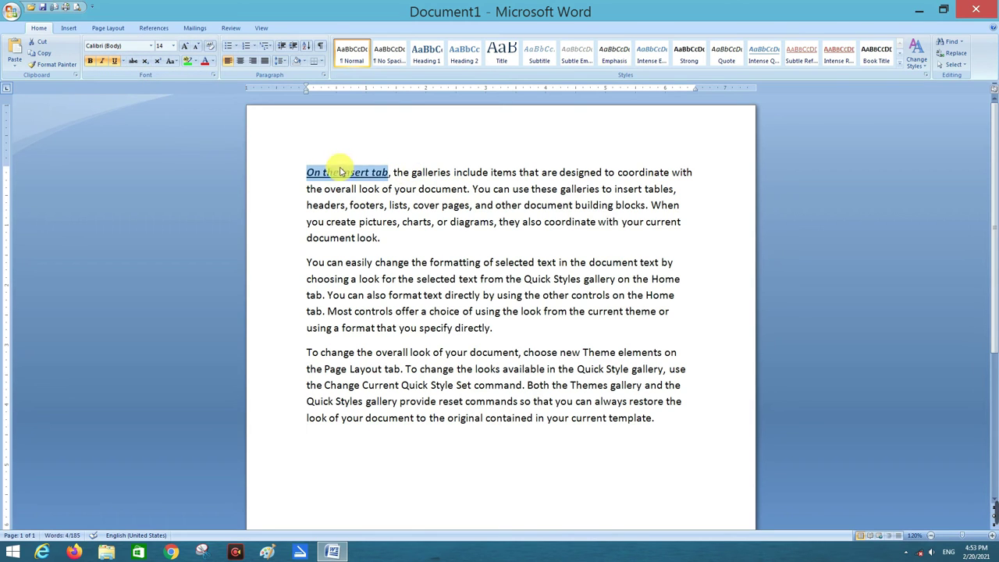
click(294, 128)
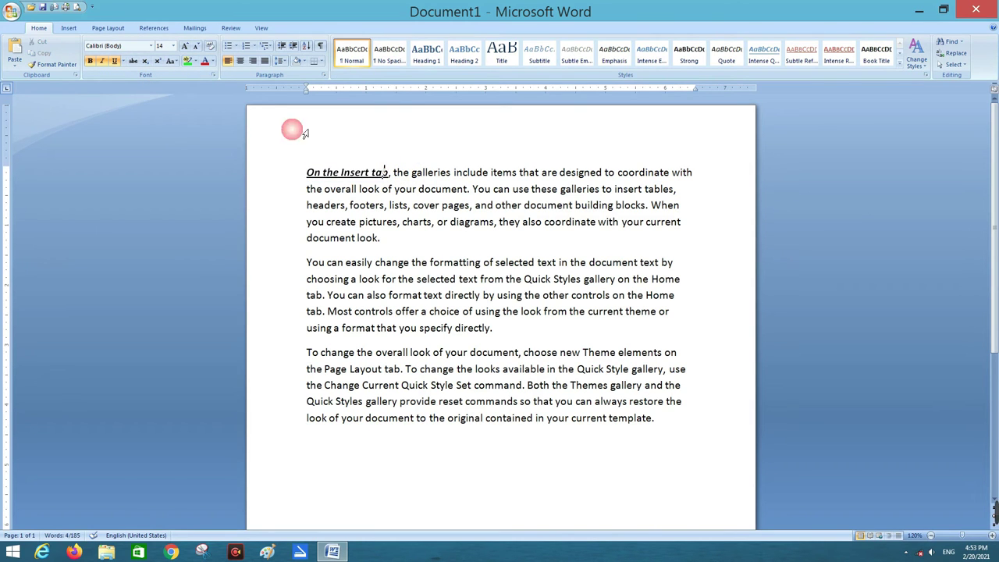
Look through the underline style and Underline Color choices, then select the words 'On the'.
click(122, 62)
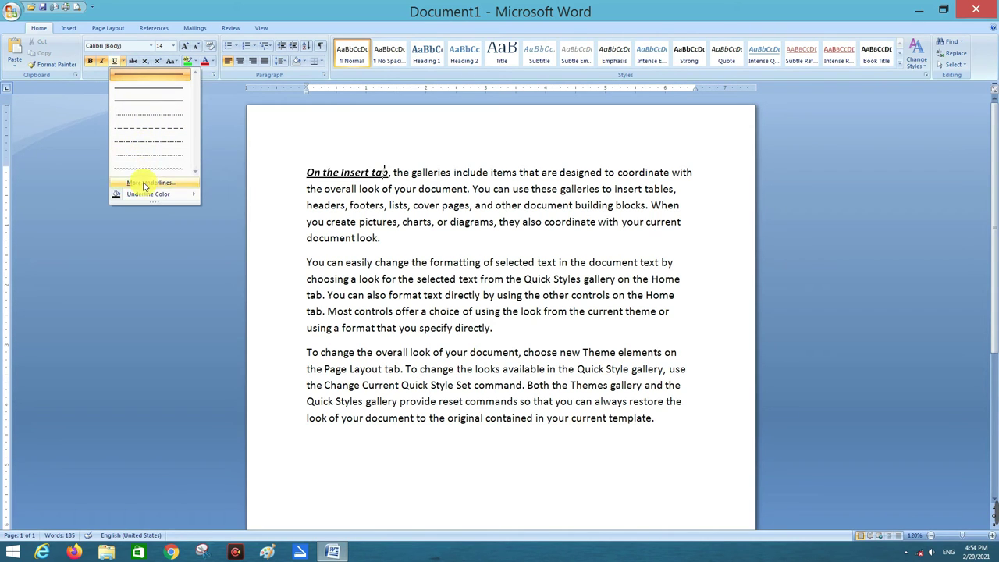
mouse_move(172, 197)
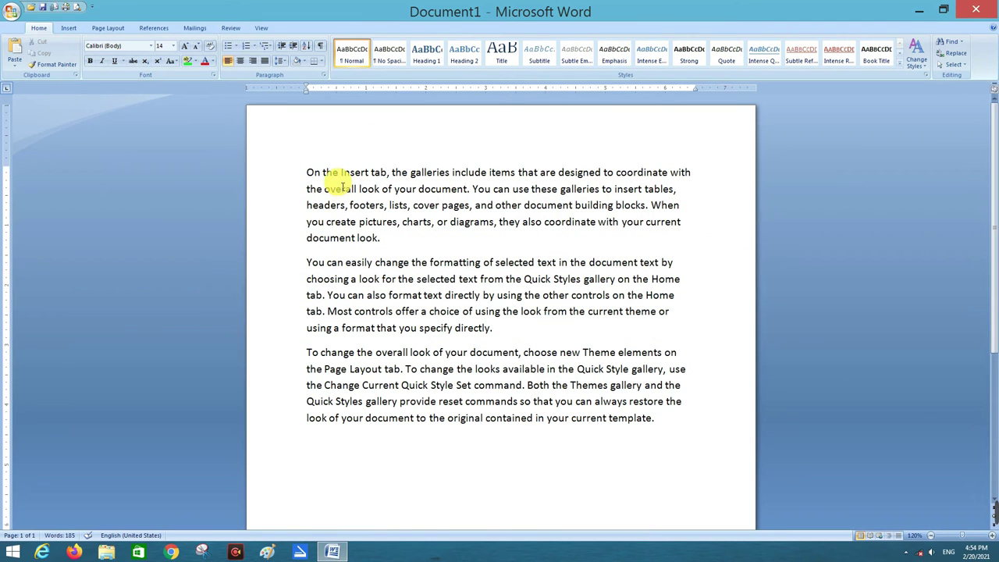
click(305, 168)
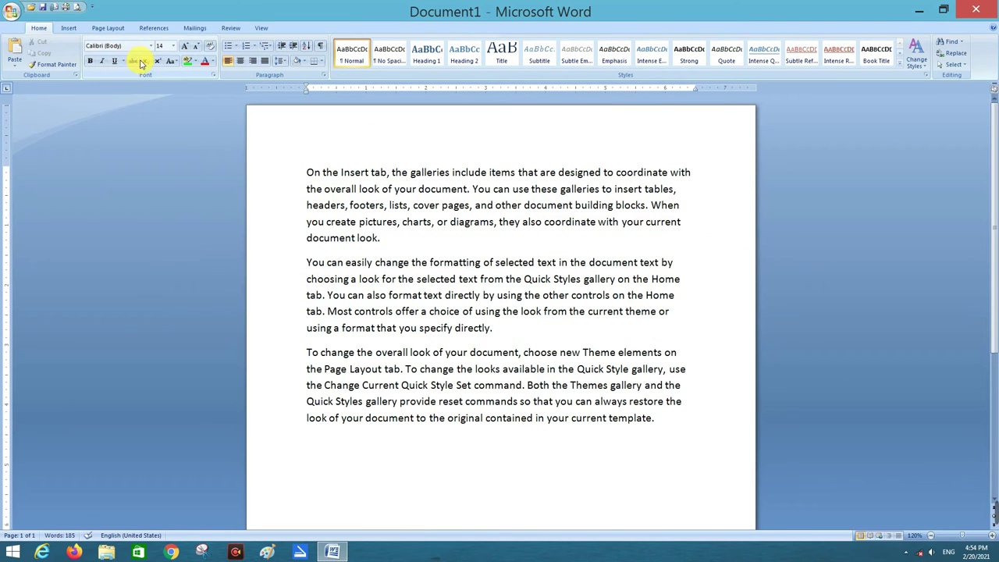
drag(306, 171, 322, 178)
Strike through the opening phrase 'On the Insert tab'.
click(307, 171)
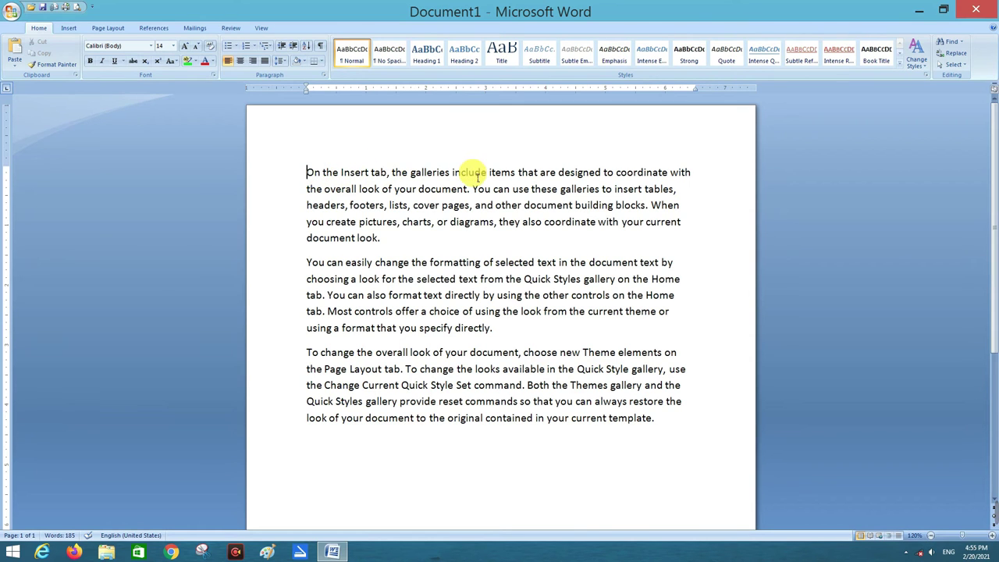
drag(306, 172, 384, 178)
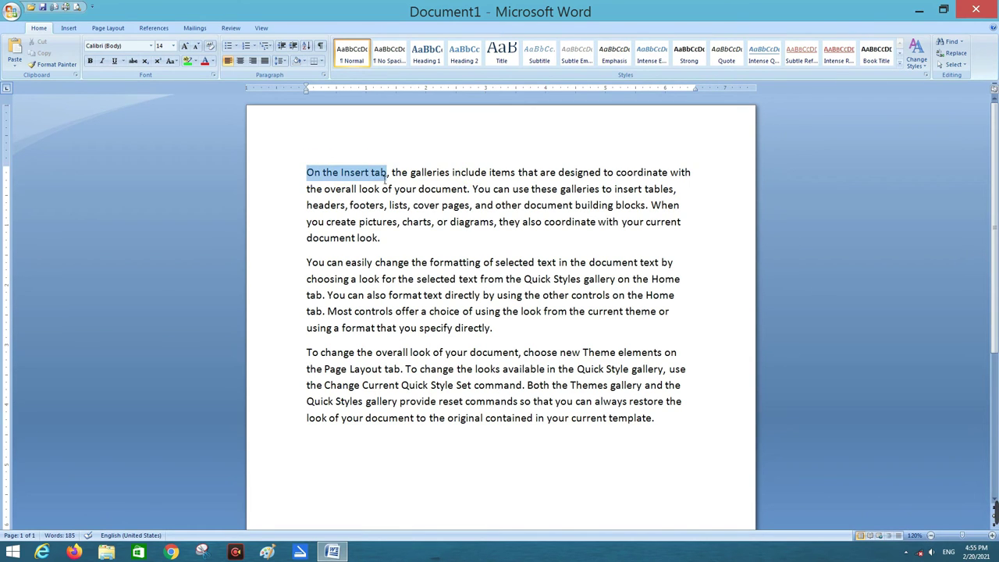
click(133, 62)
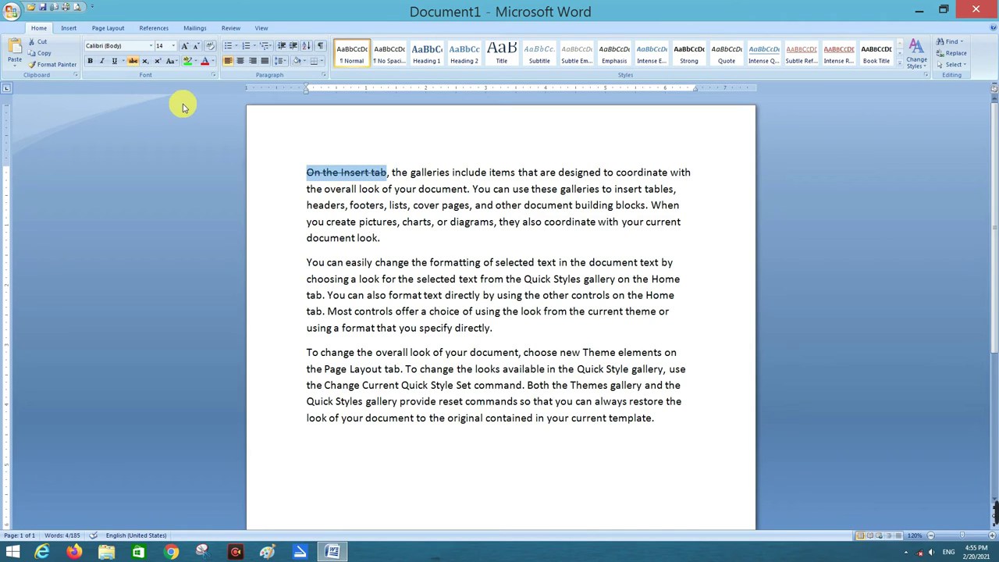
Try the highlight pen on the words after 'tab', then add an empty line after the first paragraph.
click(133, 60)
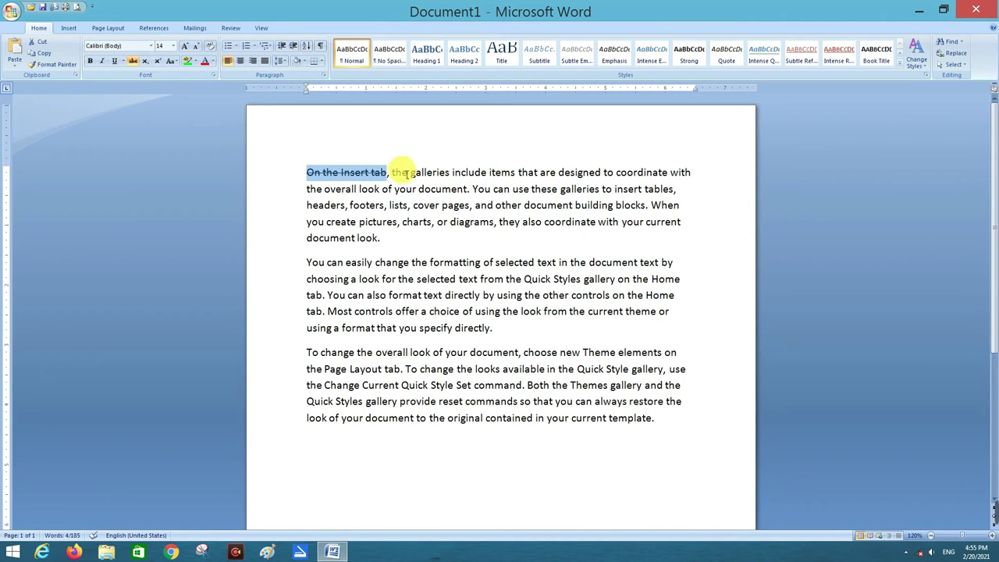
click(388, 173)
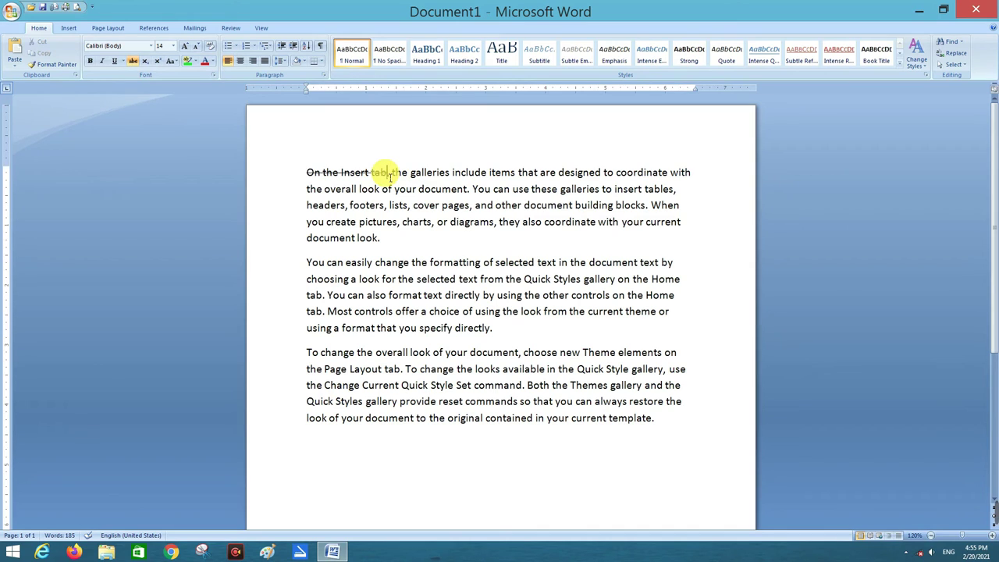
drag(390, 173, 403, 175)
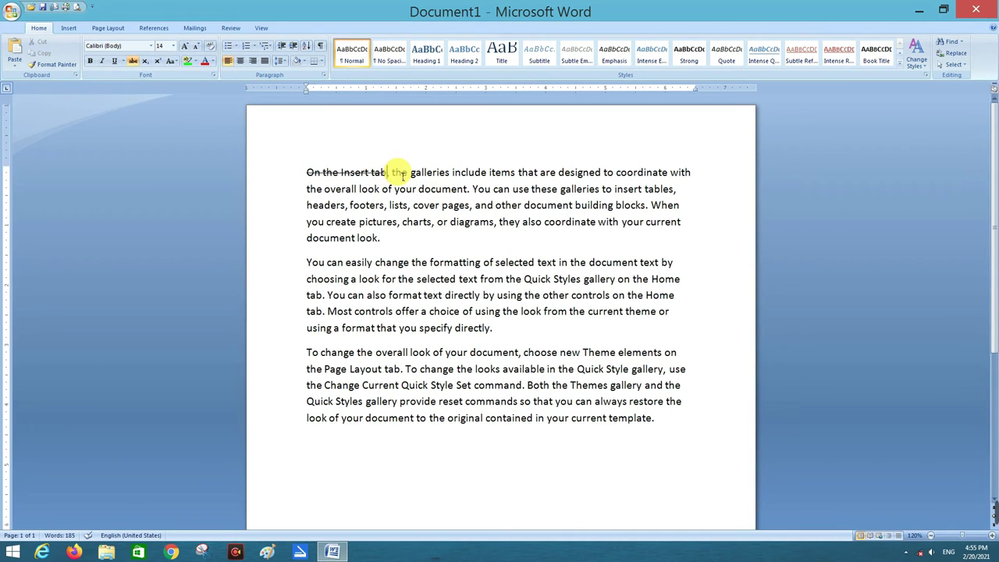
click(381, 239)
key(Return)
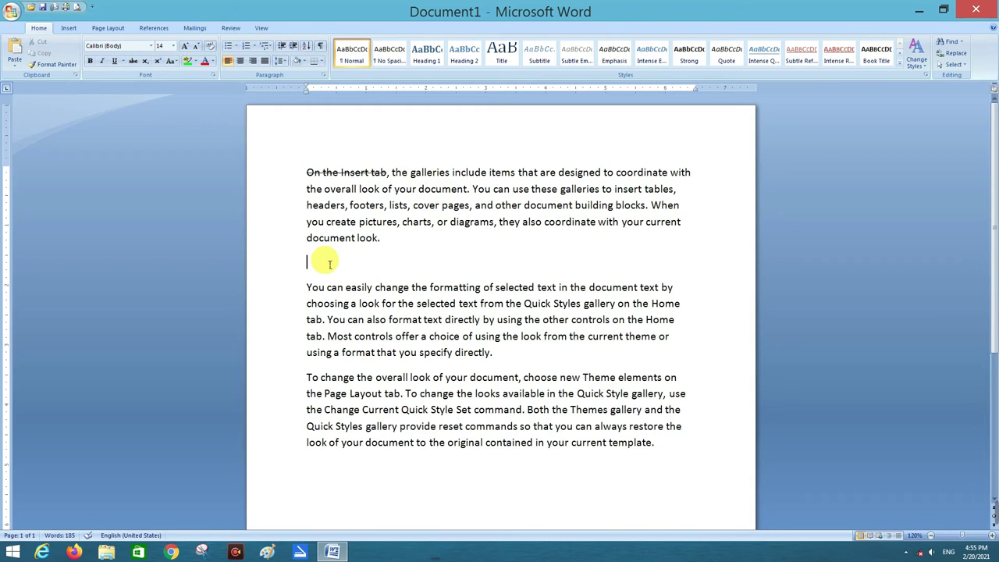
Type CH4 on the new line with the 4 as subscript.
text(CH4)
drag(324, 266, 333, 268)
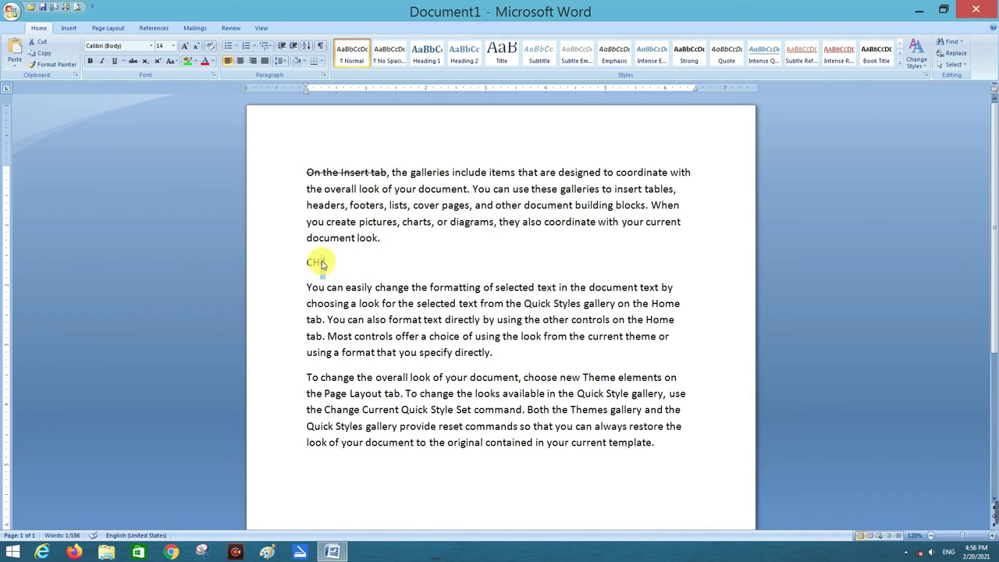
click(145, 65)
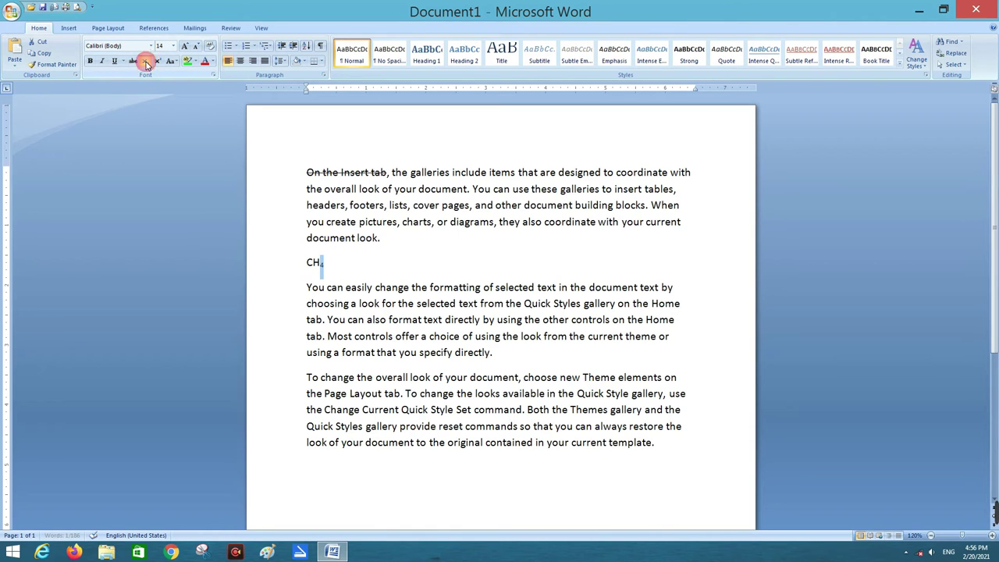
click(342, 268)
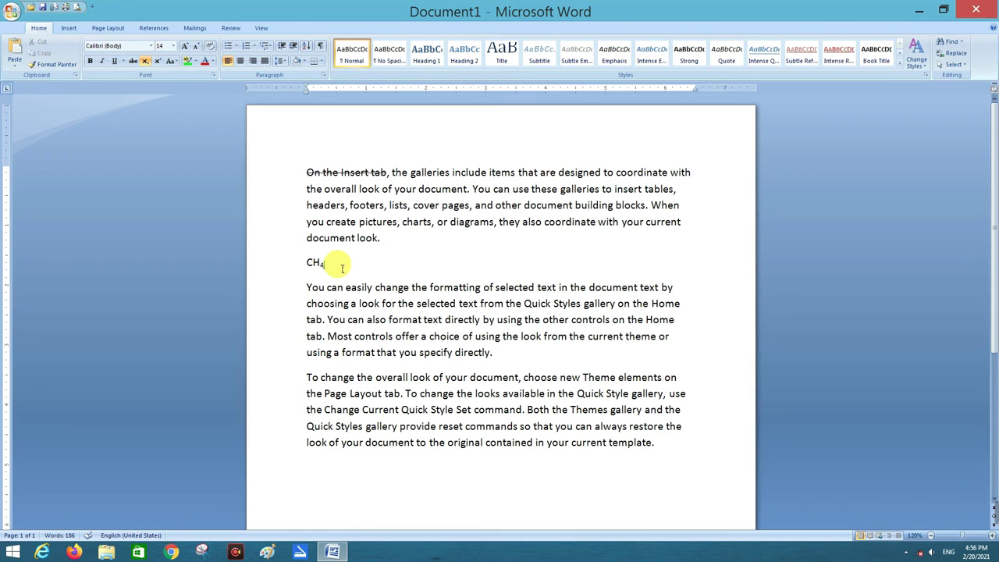
Enlarge 'document look.' and CH4 to 36 pt and place the cursor after CH4.
drag(342, 269, 293, 251)
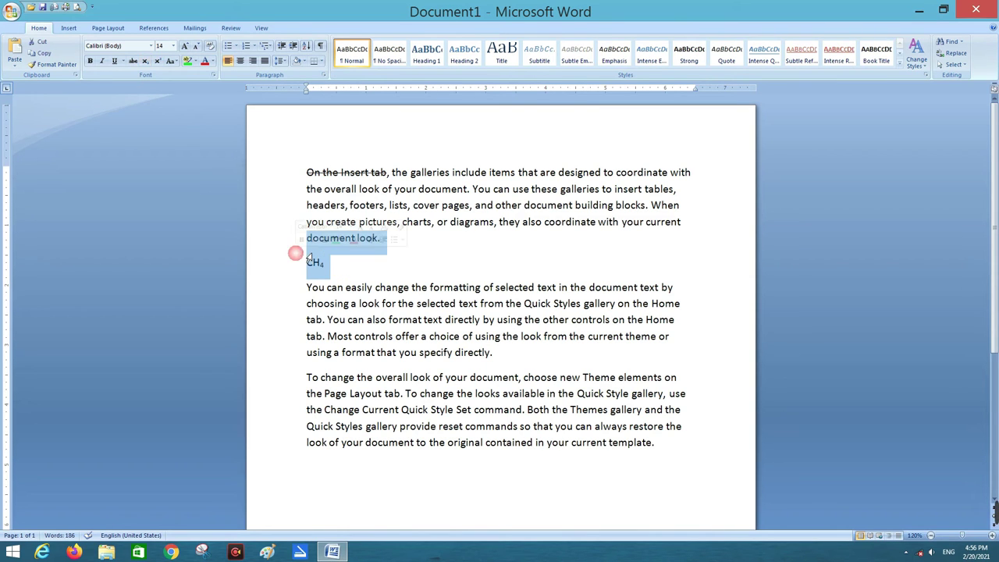
click(184, 47)
click(184, 46)
drag(368, 306, 292, 297)
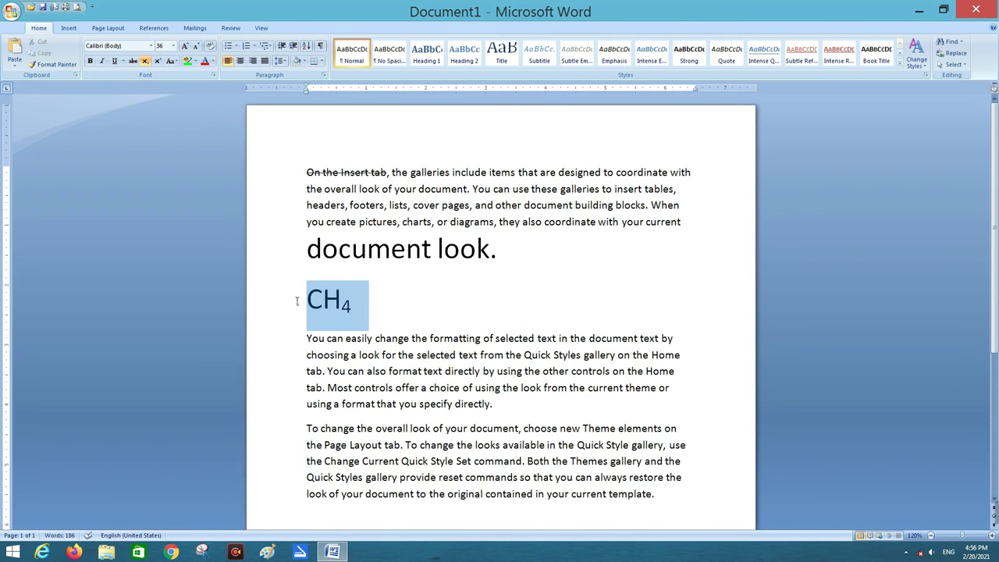
click(371, 307)
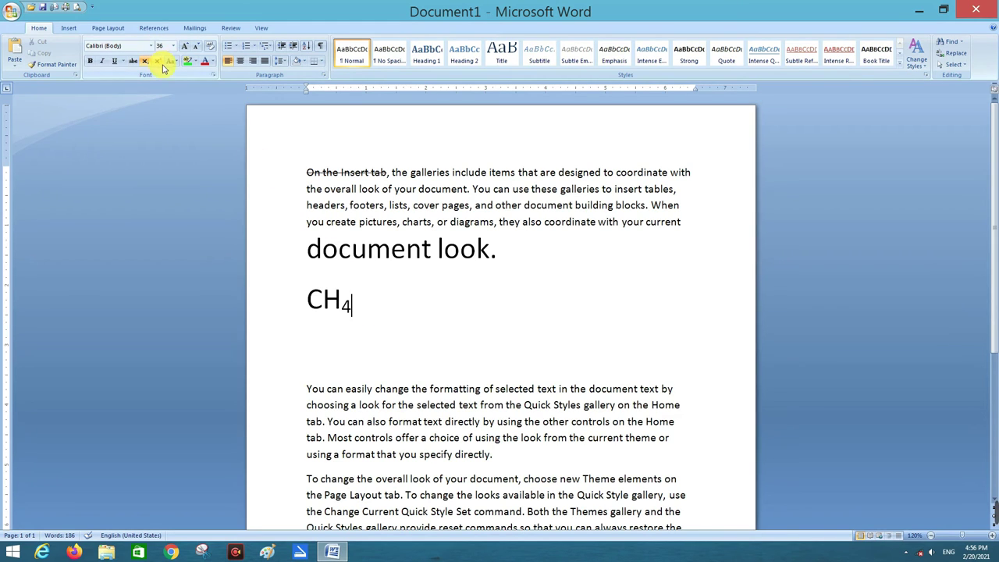
click(370, 303)
Type (A+B)2 on a new line below CH4 and make the 2 a superscript.
key(Return)
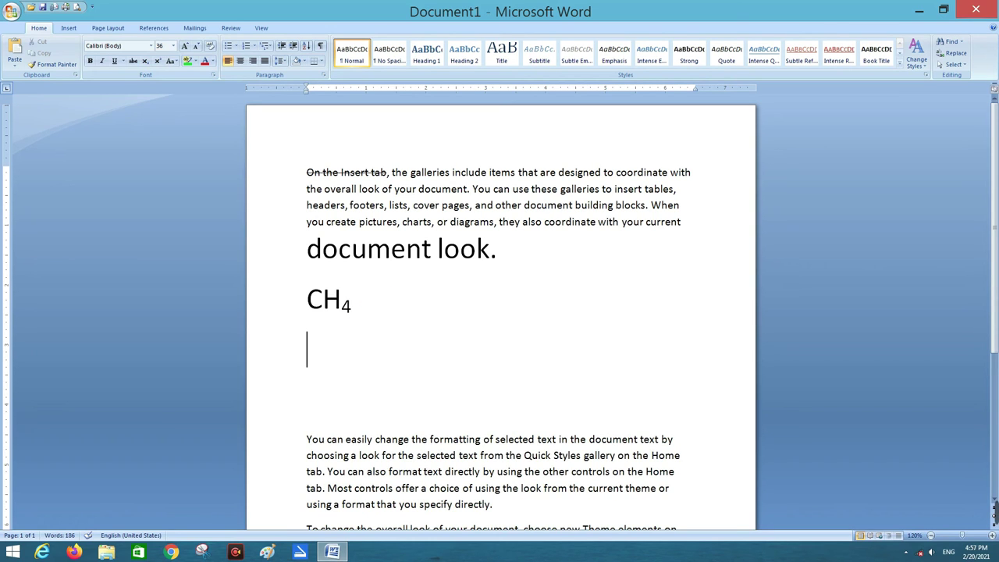
text((A+B)
key(Right)
text(2)
mouse_move(377, 351)
mouse_down()
mouse_move(395, 354)
mouse_move(376, 352)
mouse_up()
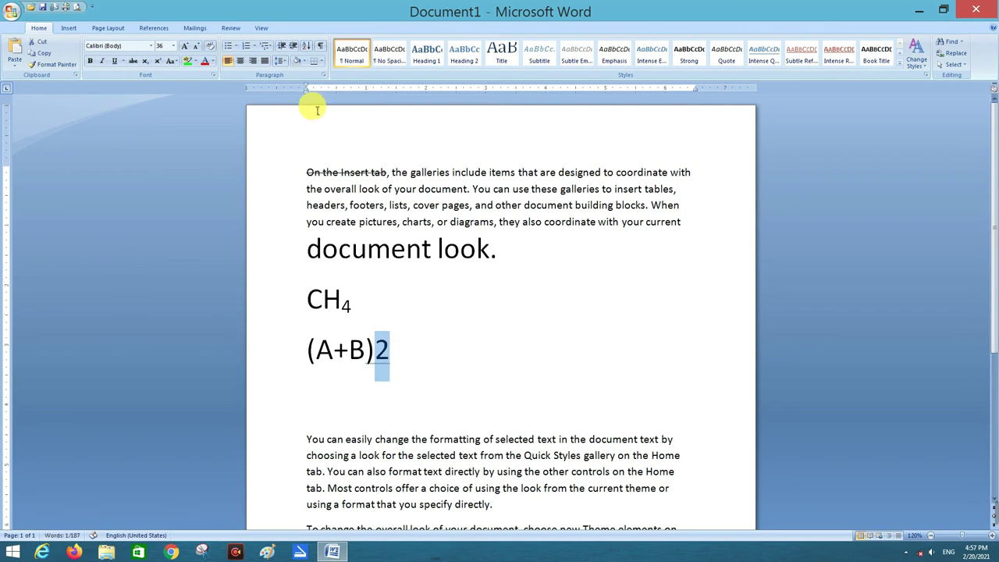
click(157, 63)
click(394, 355)
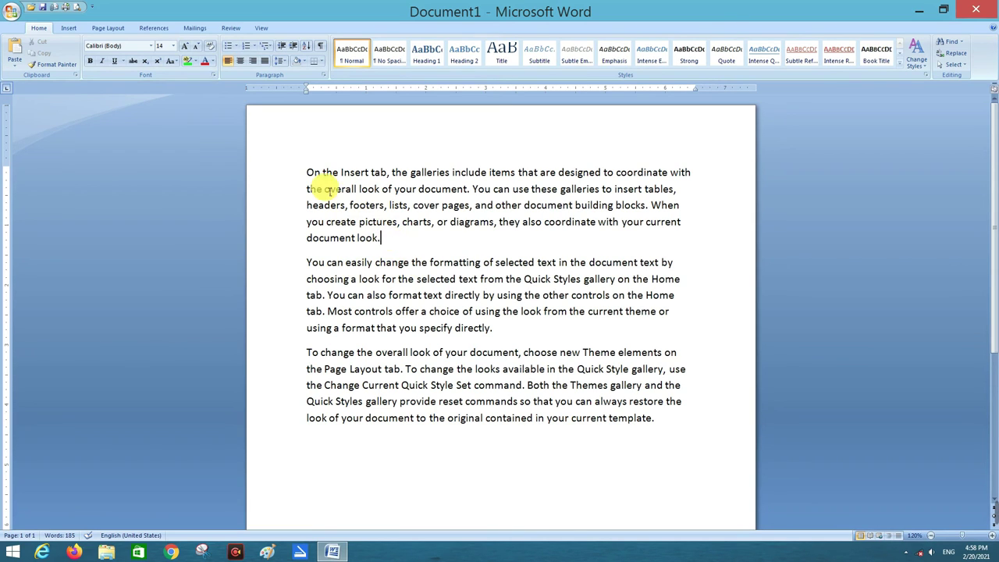
Change the opening phrase 'On the Insert tab' to all lowercase.
click(176, 62)
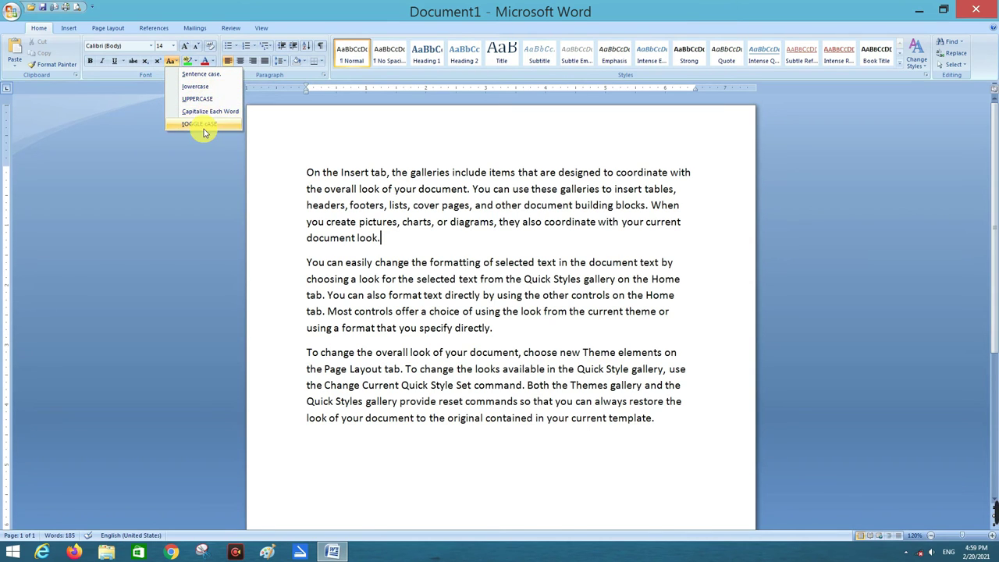
click(290, 184)
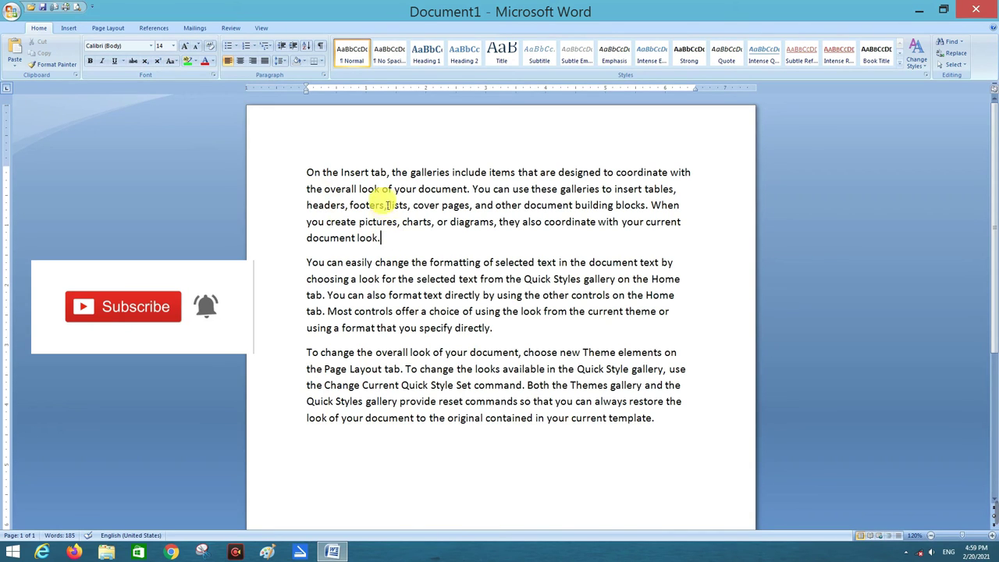
drag(391, 173, 311, 173)
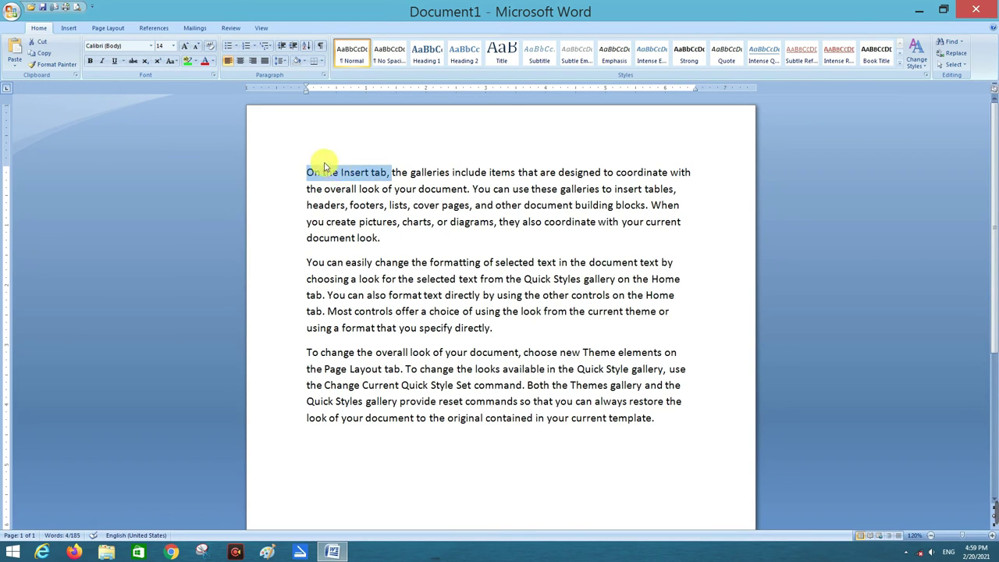
click(176, 65)
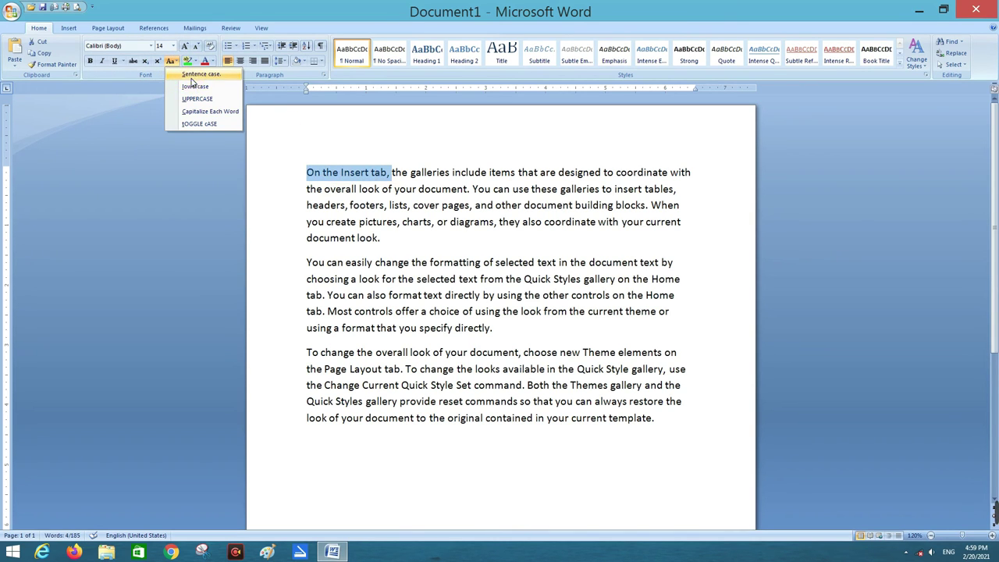
key(Escape)
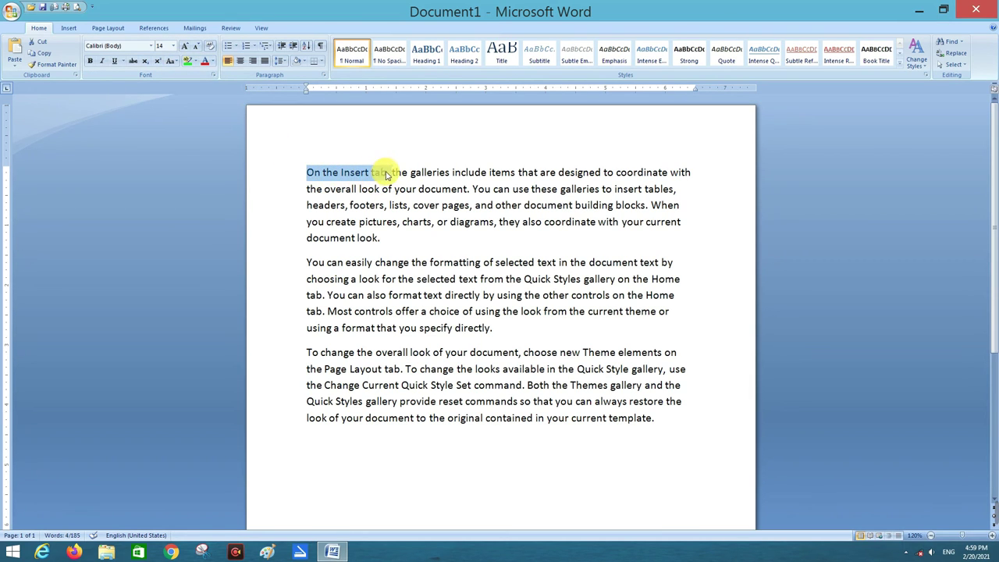
click(170, 61)
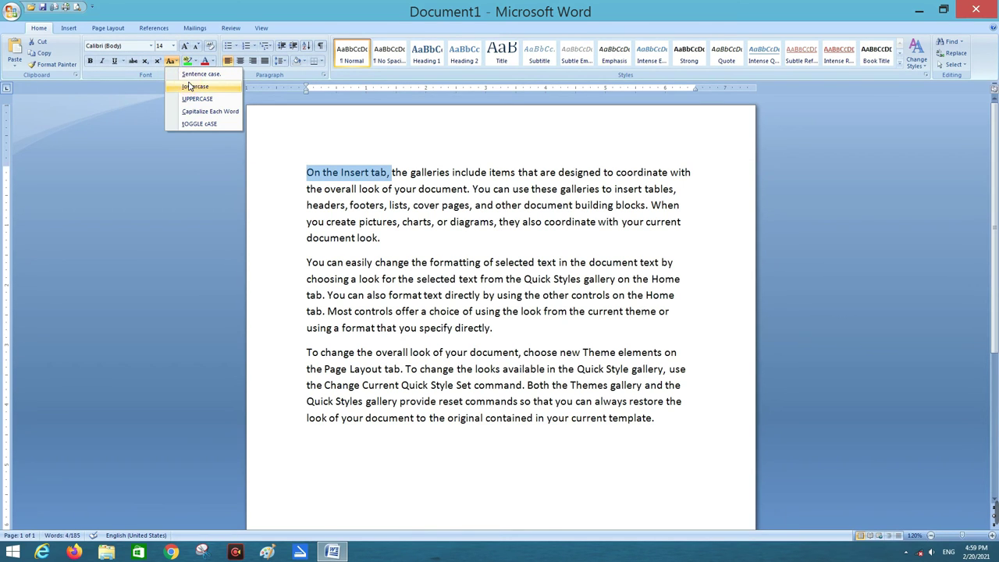
click(188, 86)
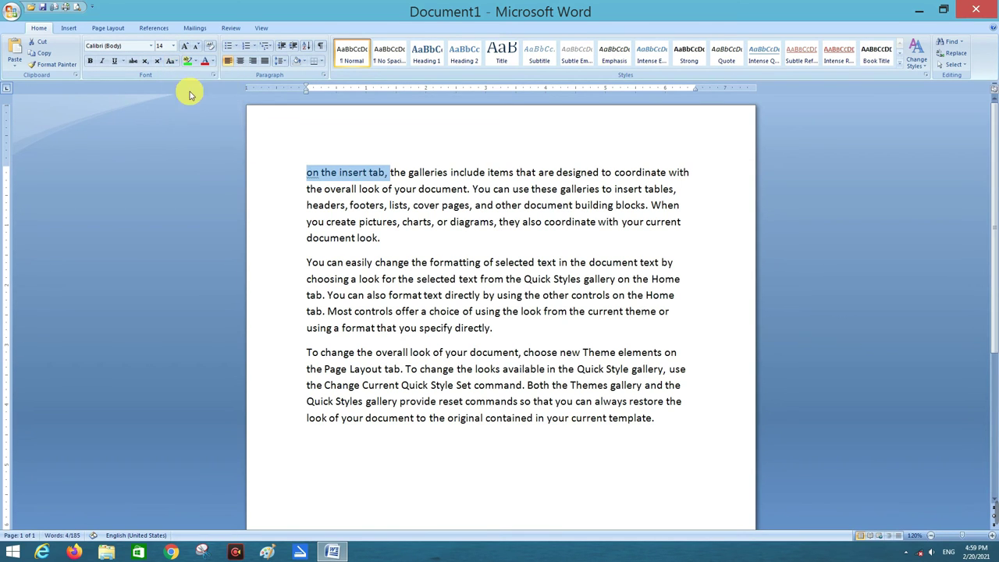
click(387, 172)
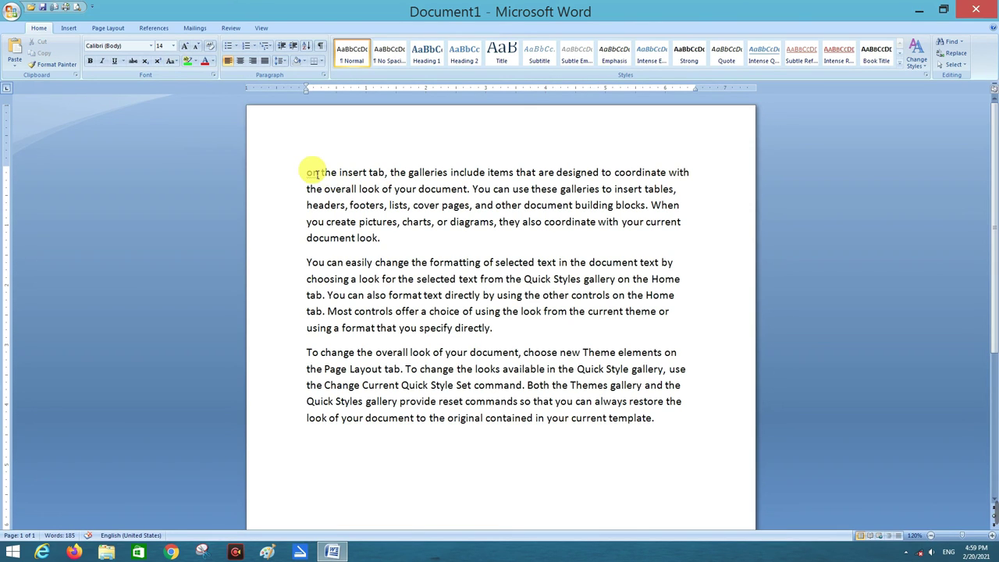
Cycle 'on the insert tab' through UPPERCASE, Capitalize Each Word and tOGGLE cASE, ending on Sentence case.
drag(386, 172, 307, 173)
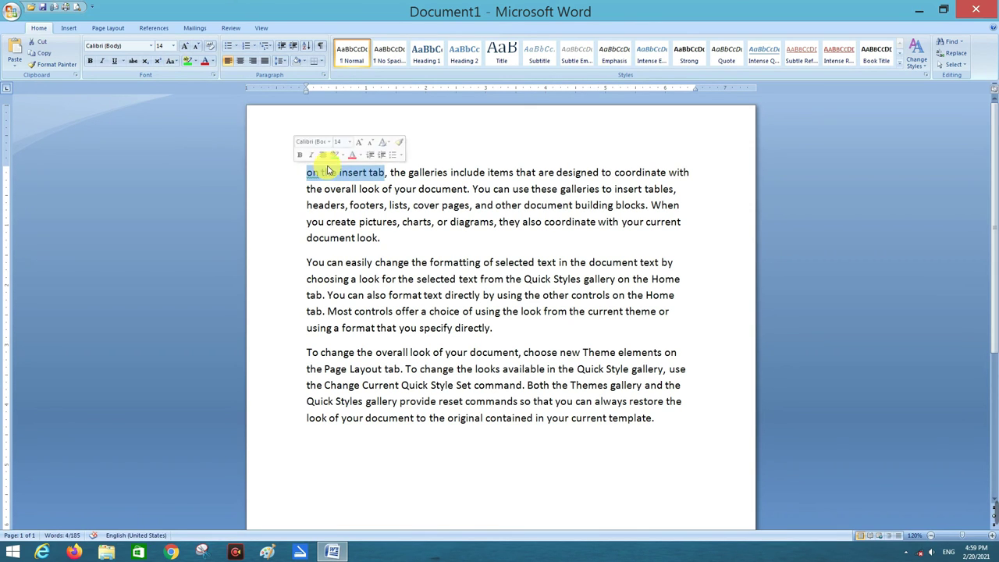
click(170, 61)
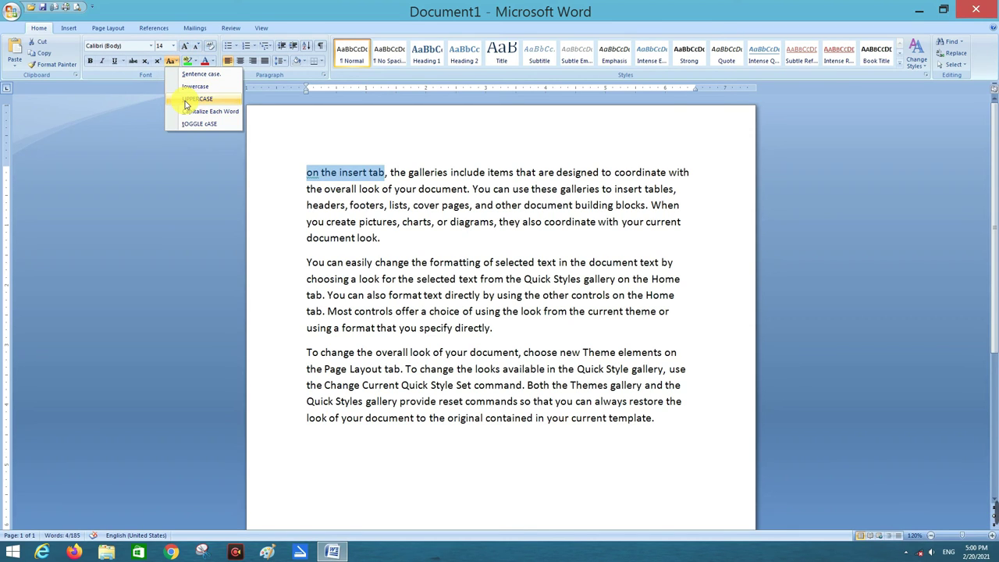
click(187, 99)
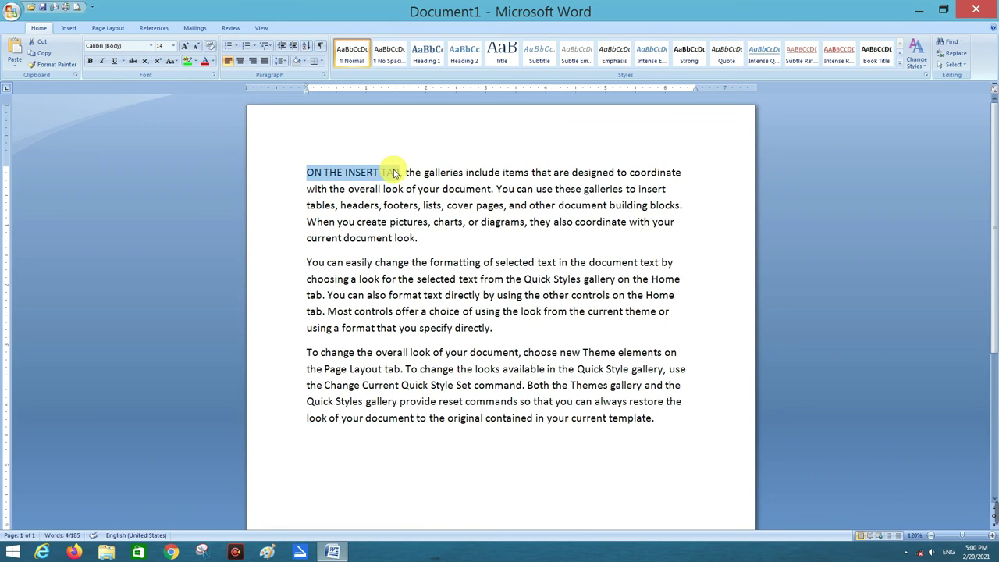
click(171, 60)
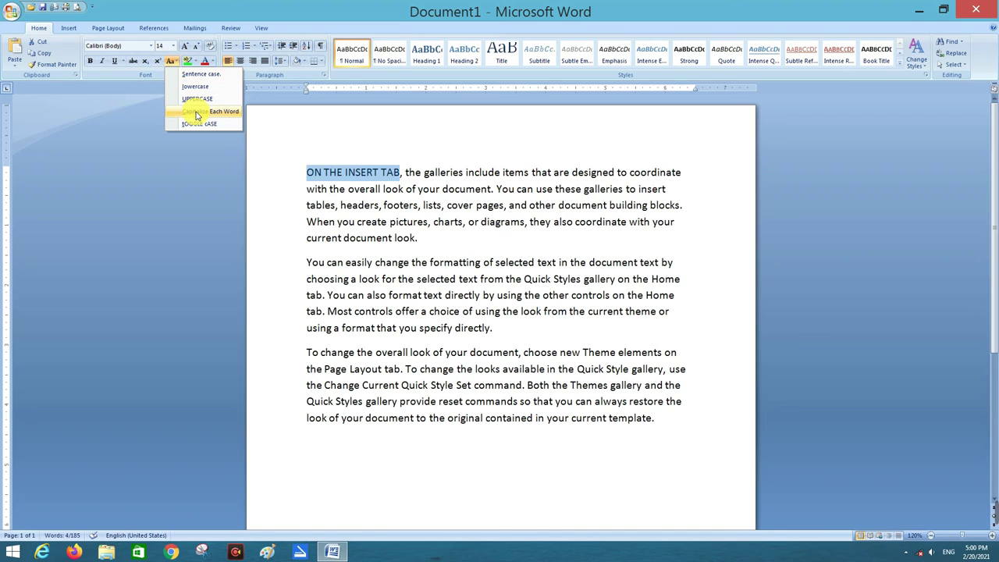
click(196, 113)
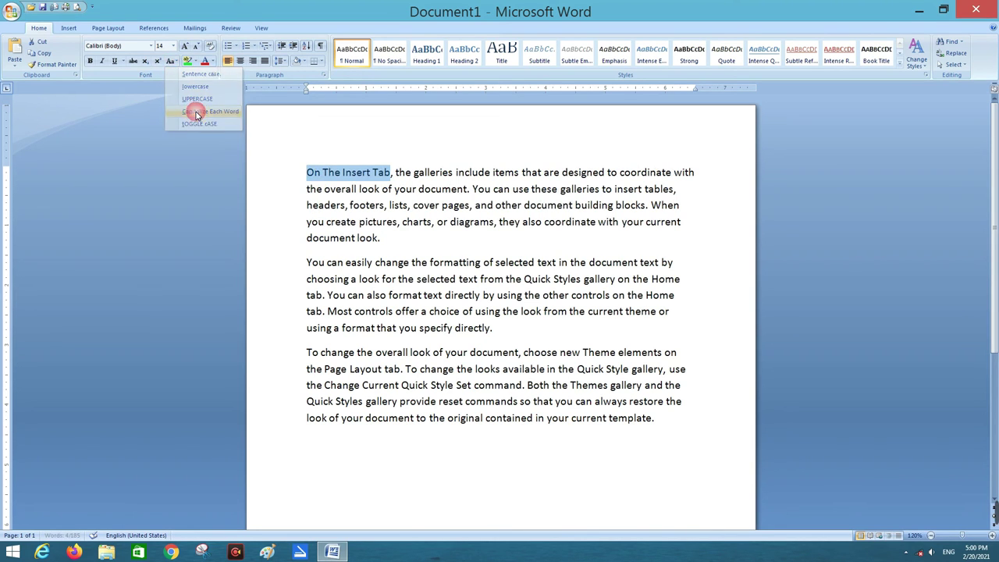
click(170, 61)
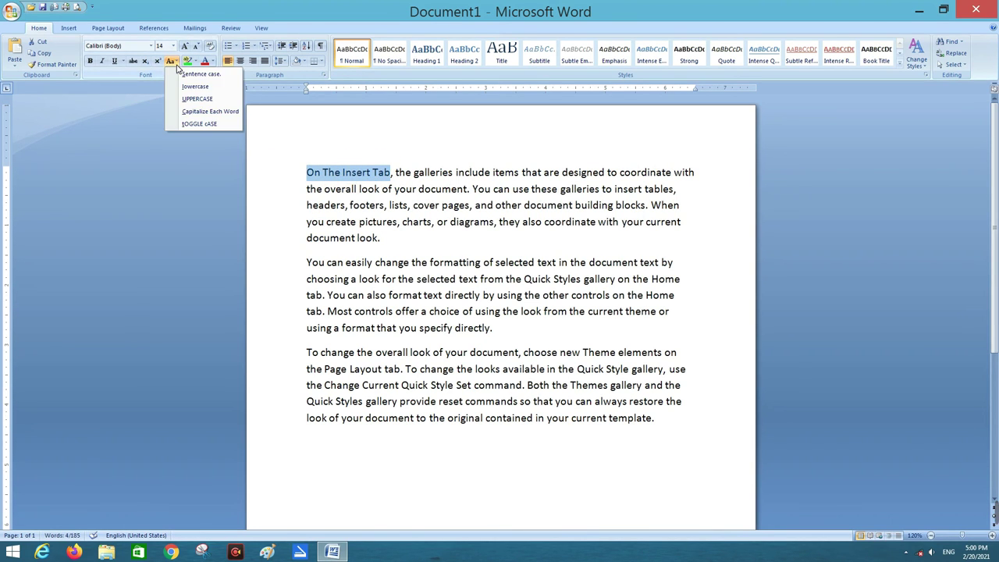
click(198, 125)
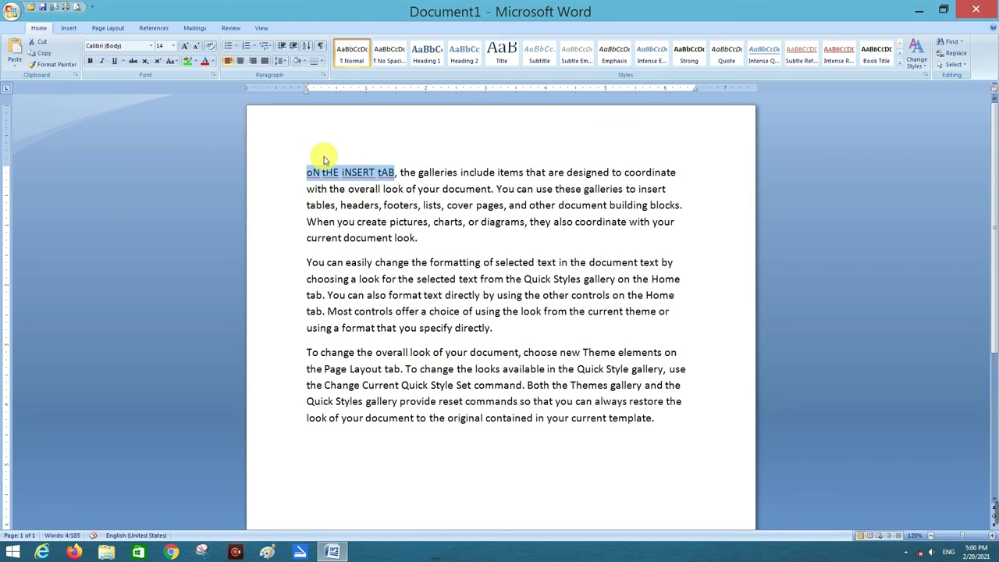
click(172, 61)
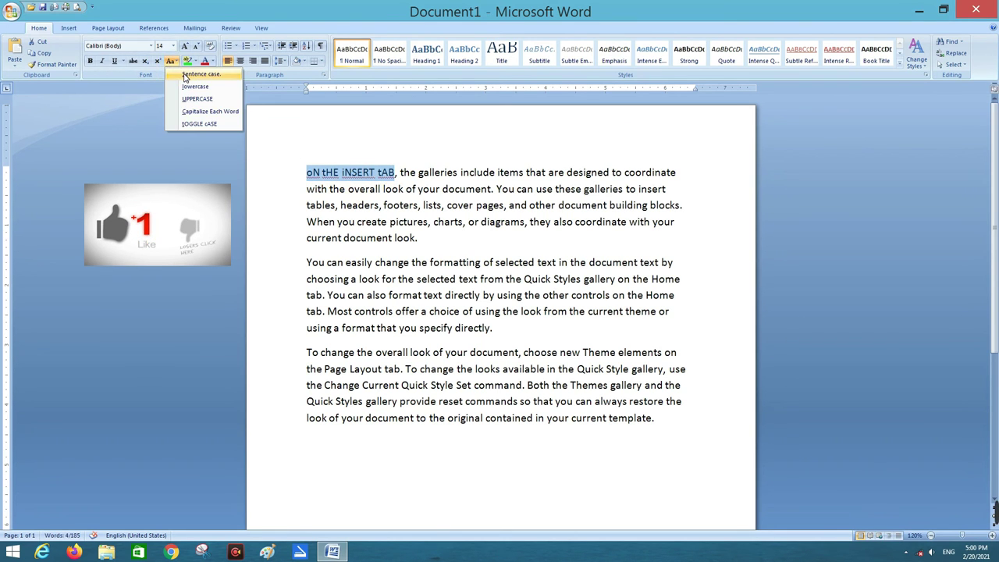
click(200, 74)
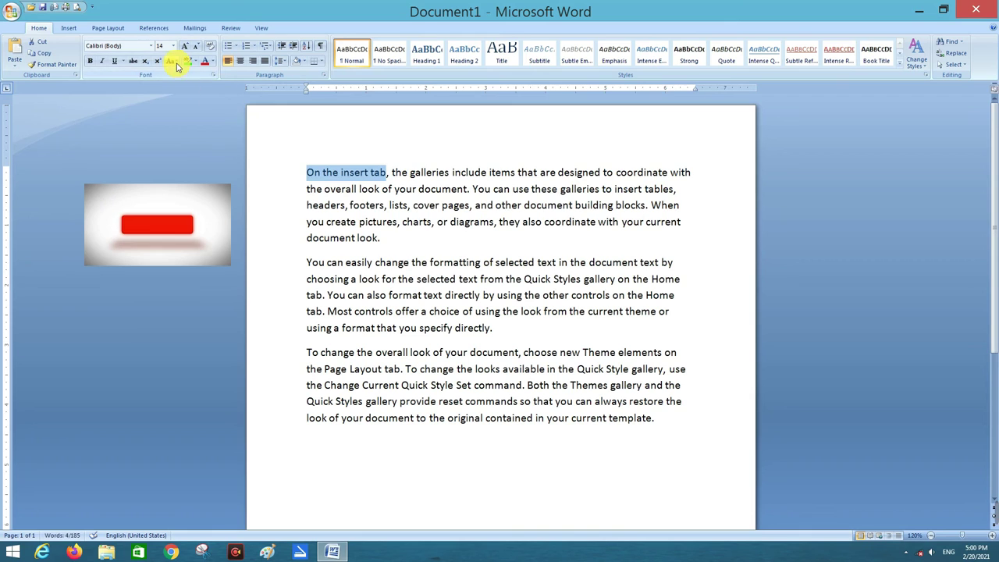
key(Left)
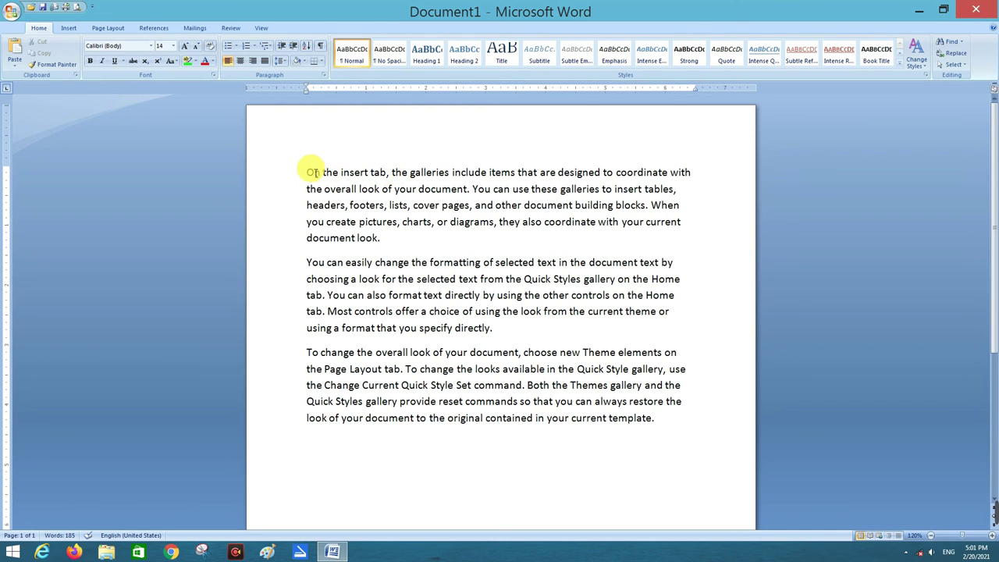
Highlight the first line bright green, undo it, then select 'On the Insert tab'.
drag(307, 173, 689, 182)
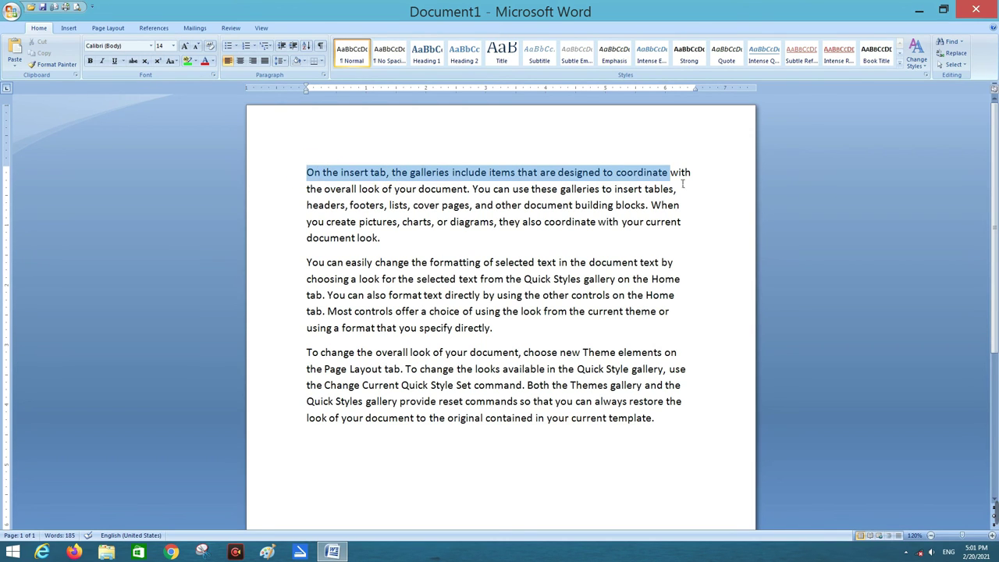
click(195, 64)
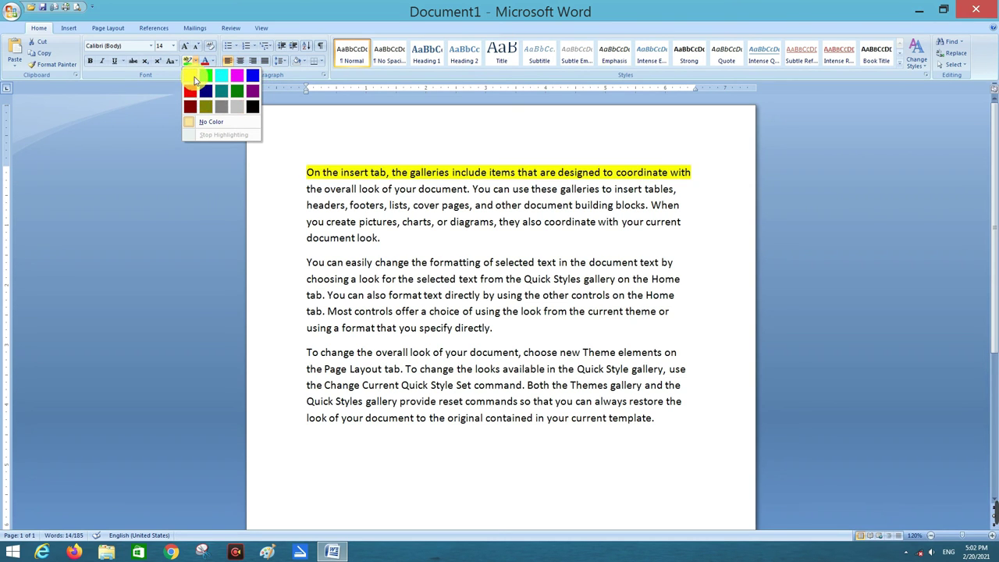
click(205, 75)
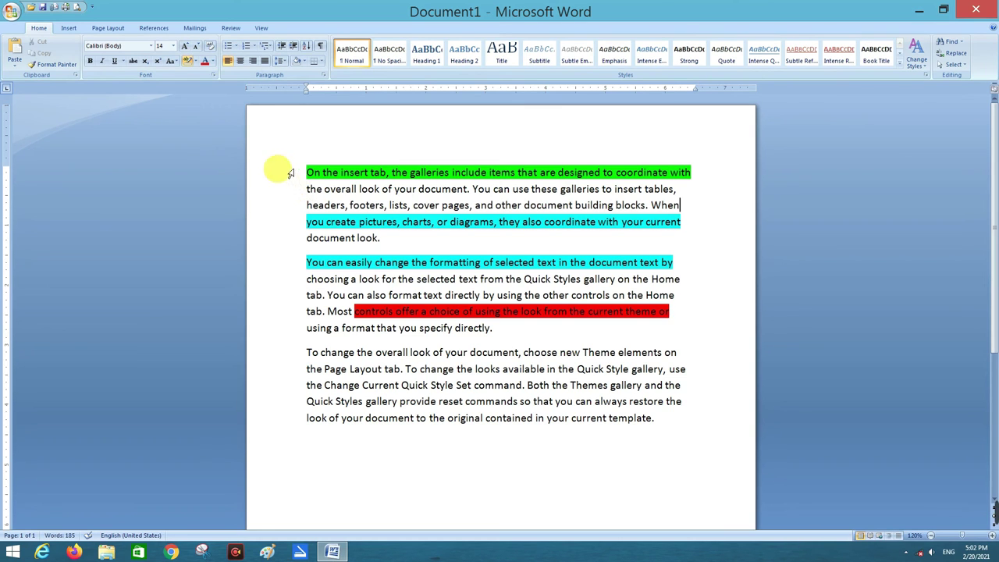
key(ctrl+z)
key(ctrl+z)
key(ctrl+z)
click(310, 171)
drag(310, 171, 395, 183)
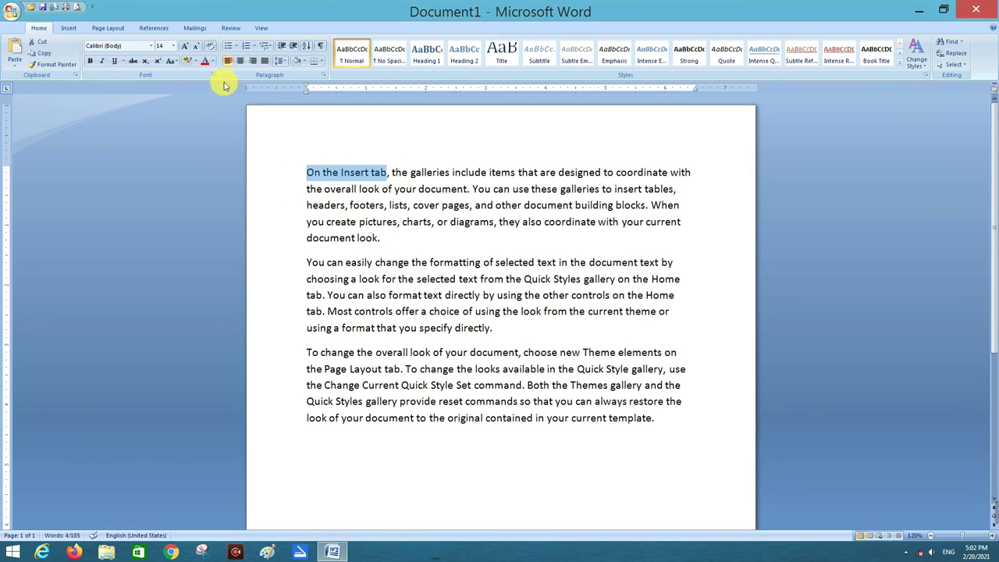
Apply red font colour to 'On the Insert tab' and light blue to 'footers, lists, cover pages, and other'.
click(213, 63)
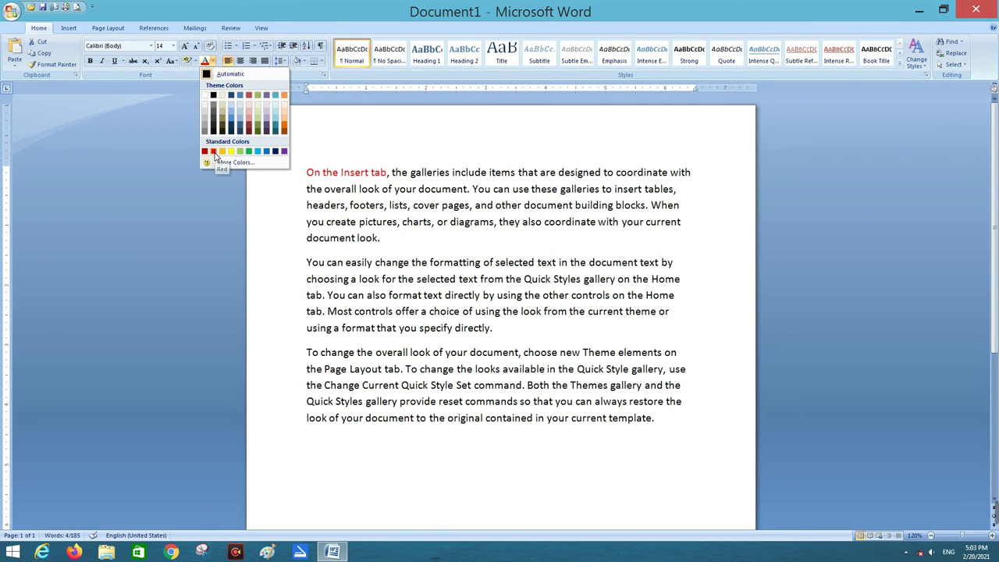
click(215, 153)
drag(349, 205, 506, 211)
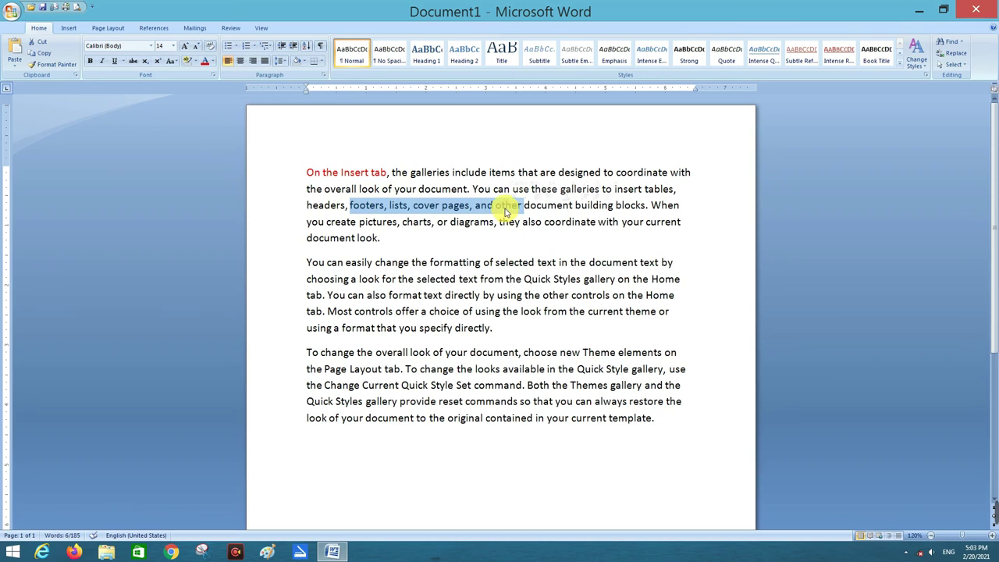
click(211, 63)
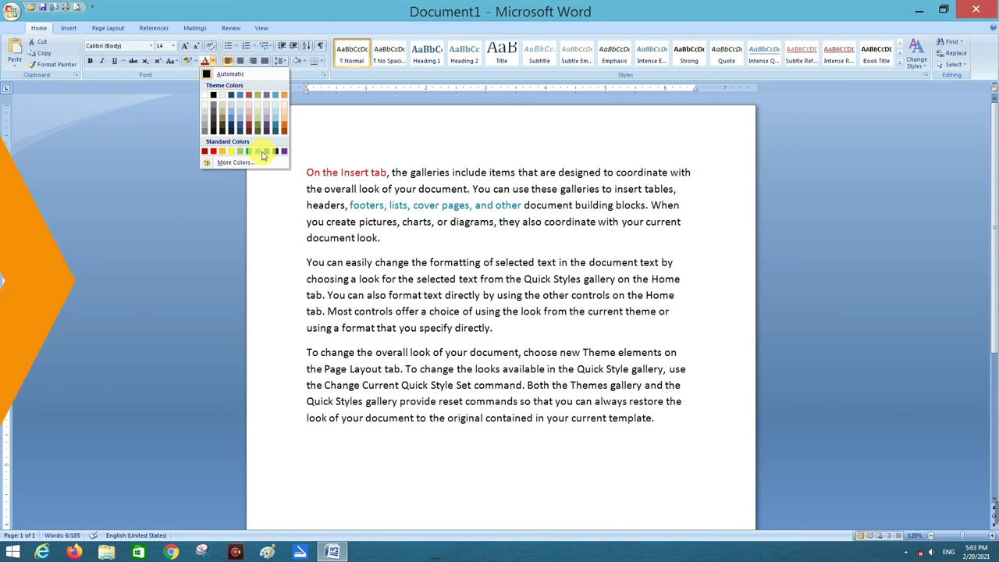
click(258, 152)
click(306, 171)
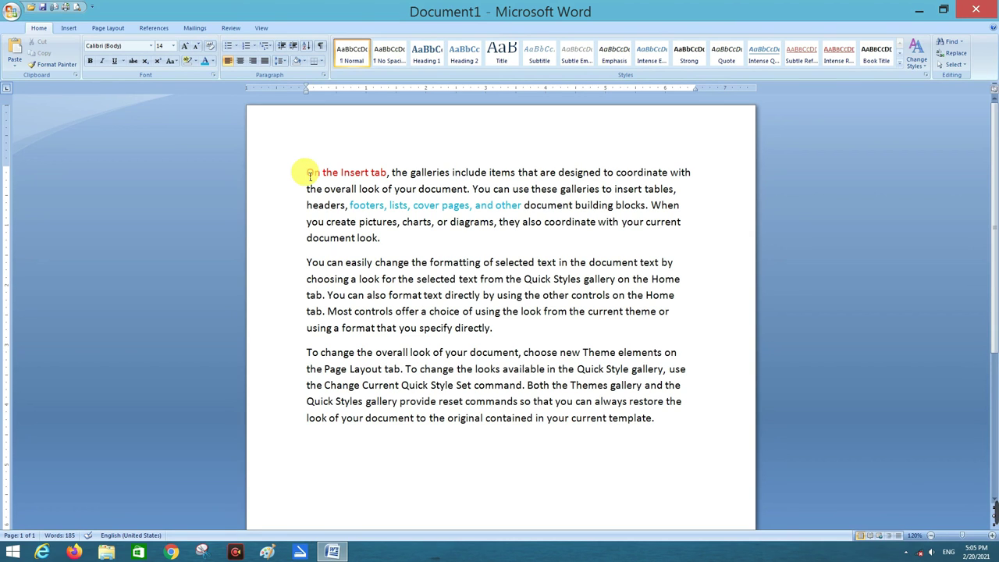
Enlarge 'galleries include items that are designed to' to 22 pt with bold, italic, underline and strikethrough.
drag(309, 173, 614, 185)
click(289, 141)
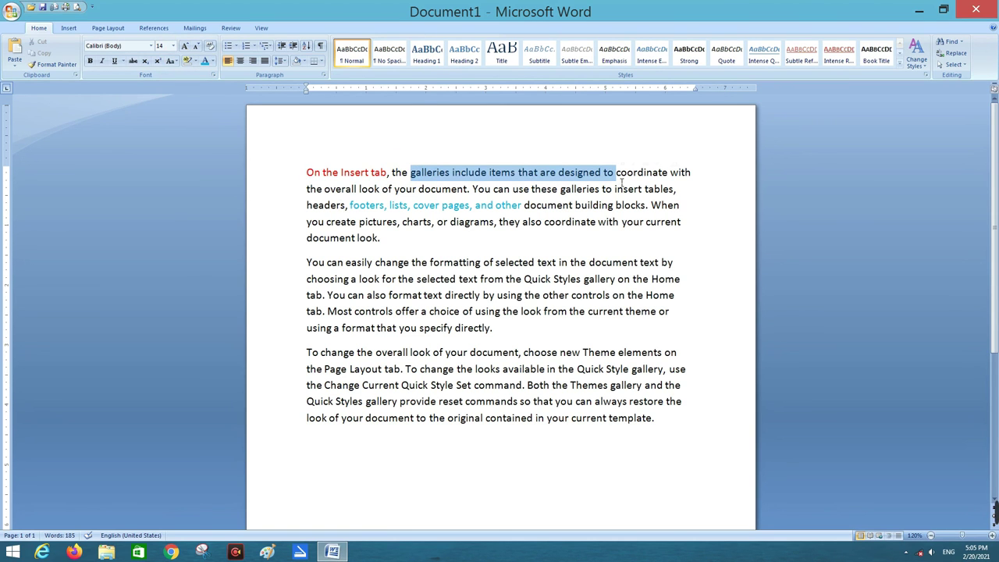
click(186, 46)
click(186, 46)
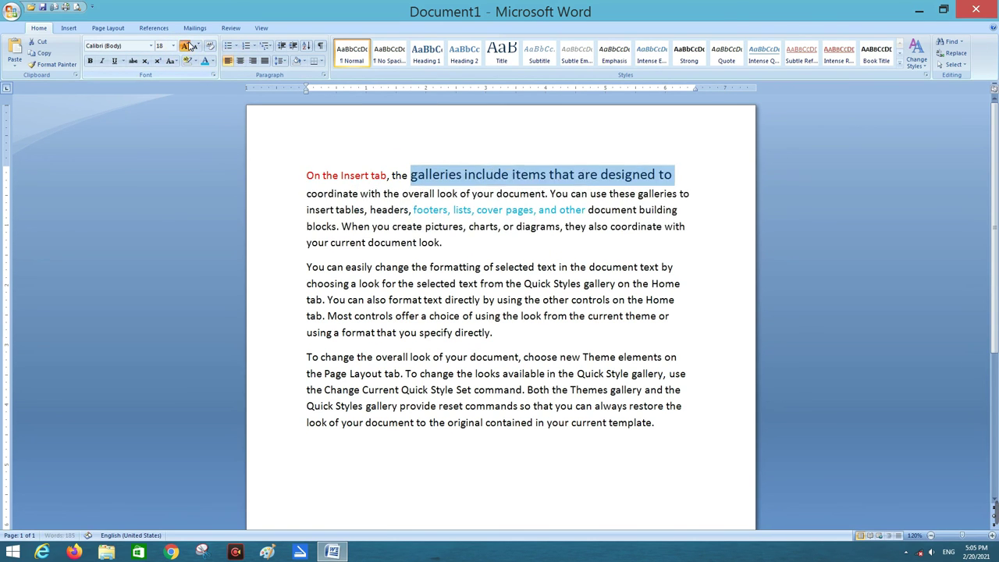
click(186, 46)
click(186, 46)
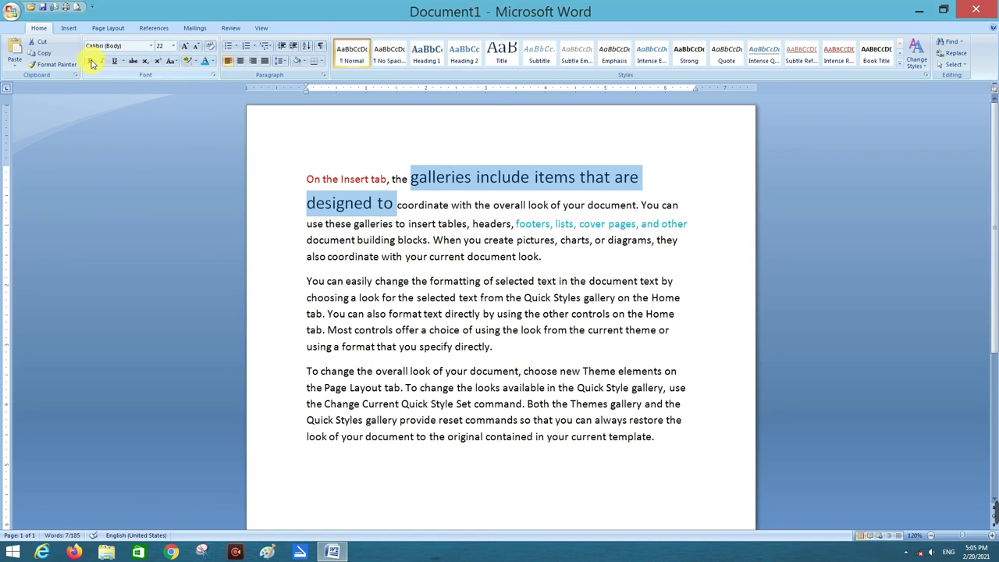
click(90, 61)
click(102, 62)
click(114, 62)
click(133, 61)
Highlight the phrase bright green, then select all three paragraphs.
click(196, 61)
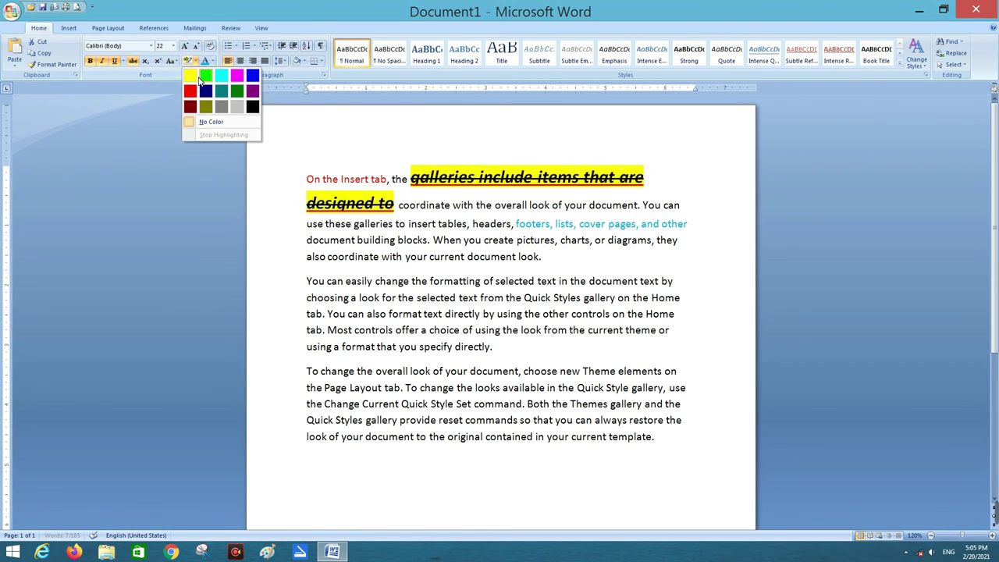
click(204, 75)
click(309, 178)
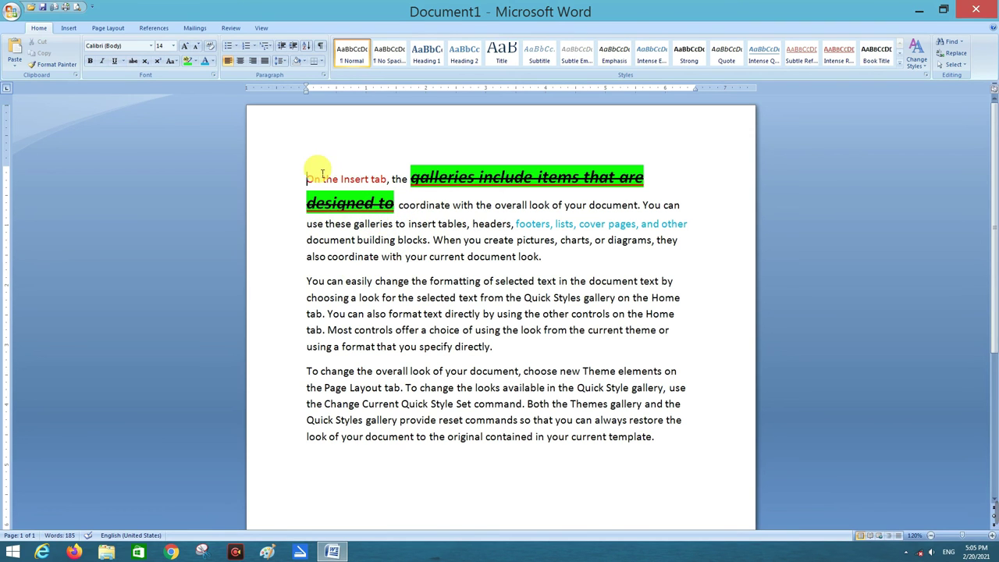
drag(311, 174, 708, 444)
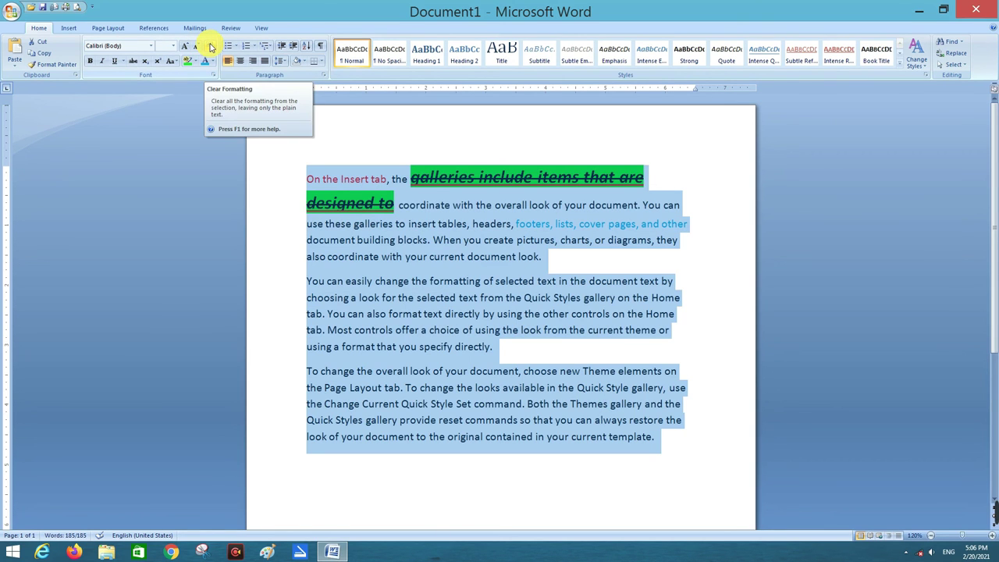
Clear the red, blue, enlarged and green-highlight formatting from the whole document, leaving plain text.
click(210, 46)
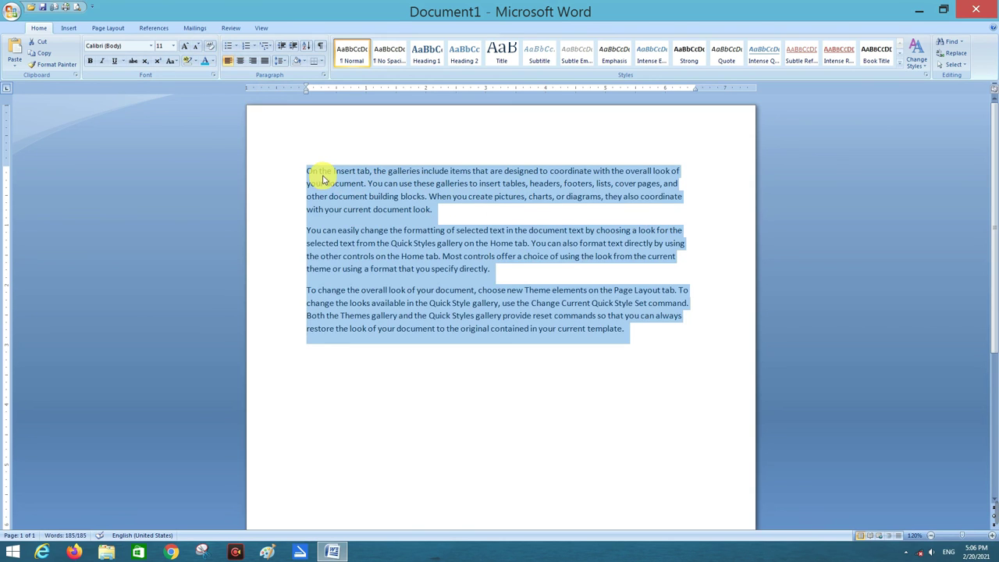
click(305, 147)
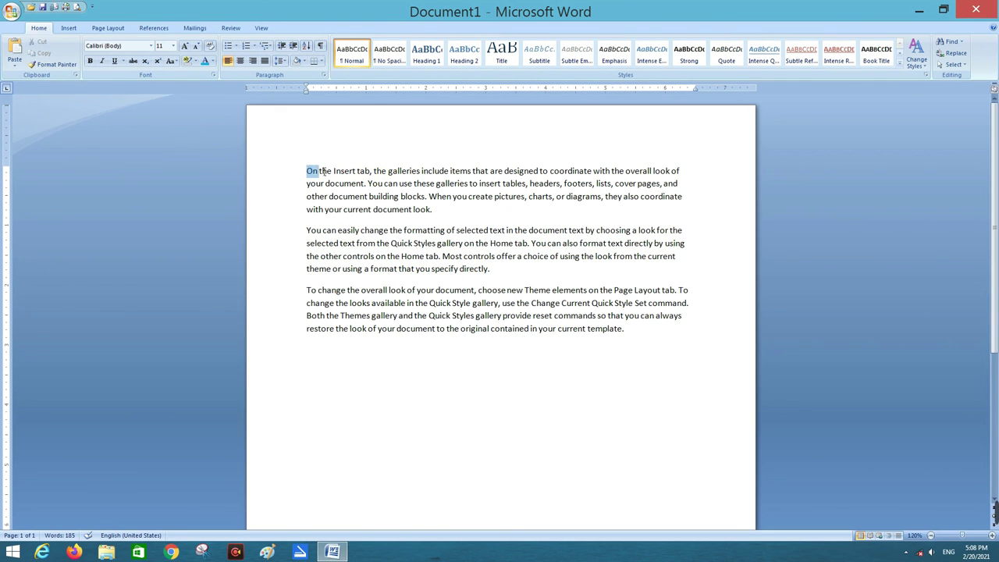
Set the second paragraph's opening lines, up to Home, to Aharoni 16.
drag(359, 171, 378, 175)
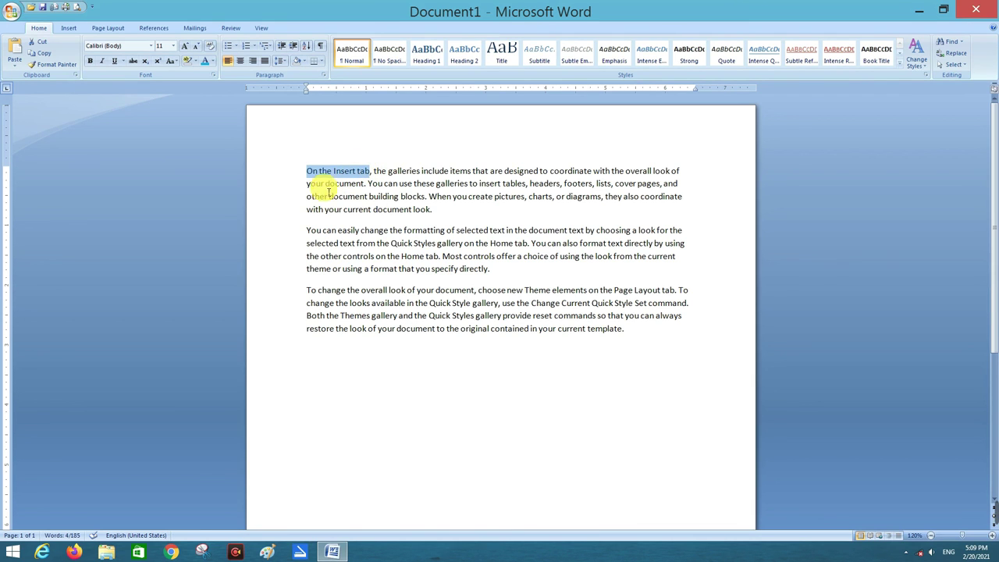
drag(307, 229, 409, 256)
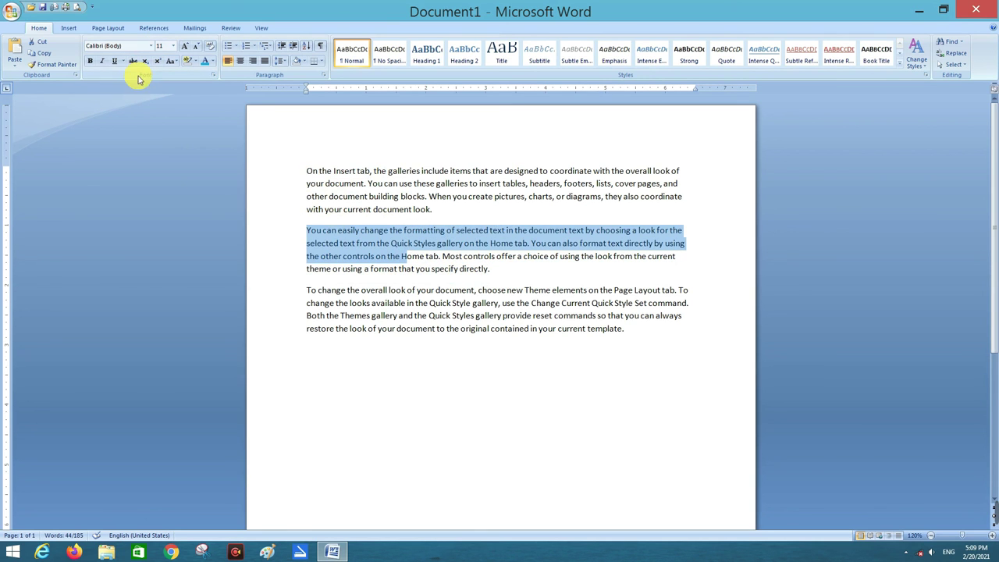
click(172, 46)
click(97, 65)
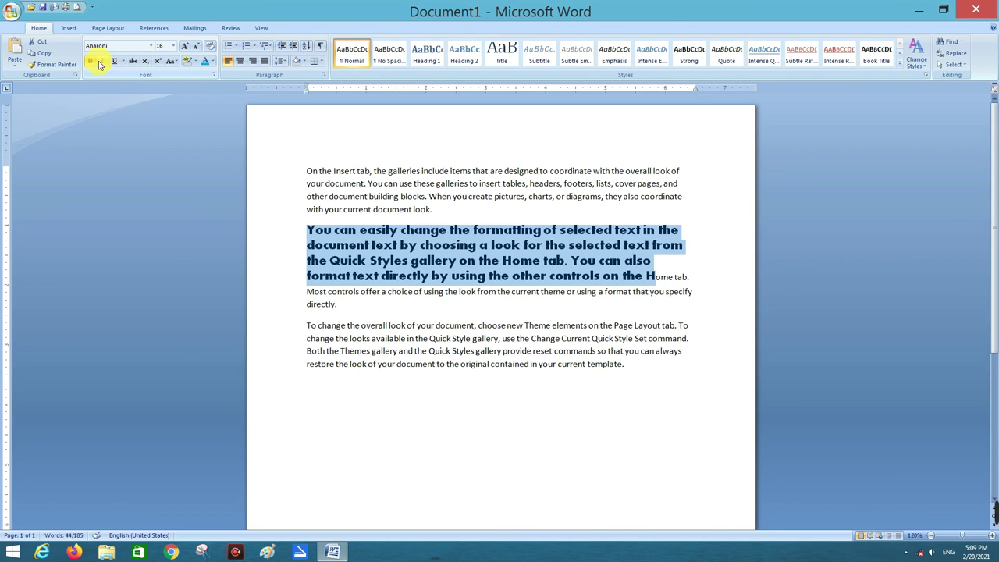
Make those lines bold, italic and underlined with green highlight and red font colour.
click(102, 62)
click(114, 62)
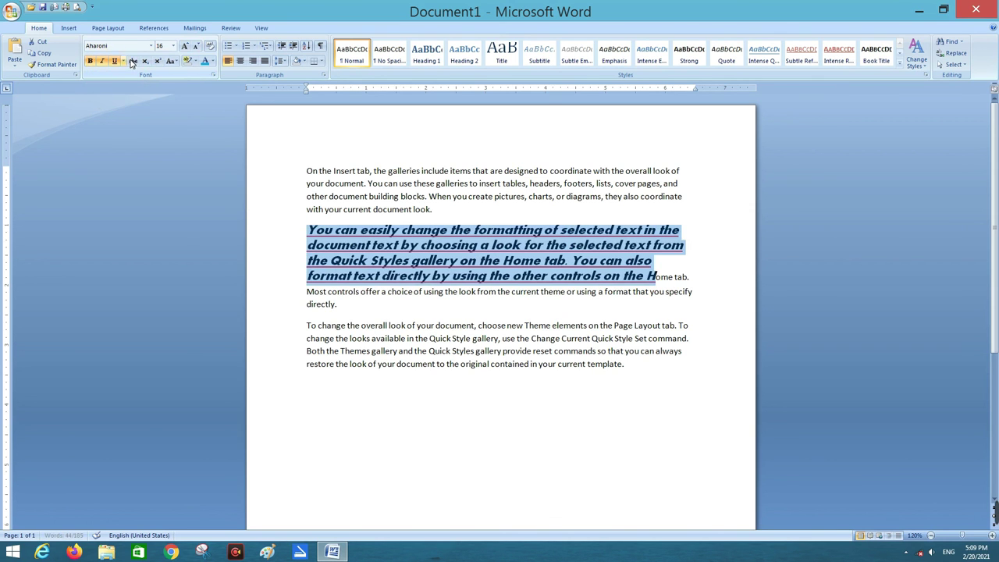
click(195, 62)
click(213, 61)
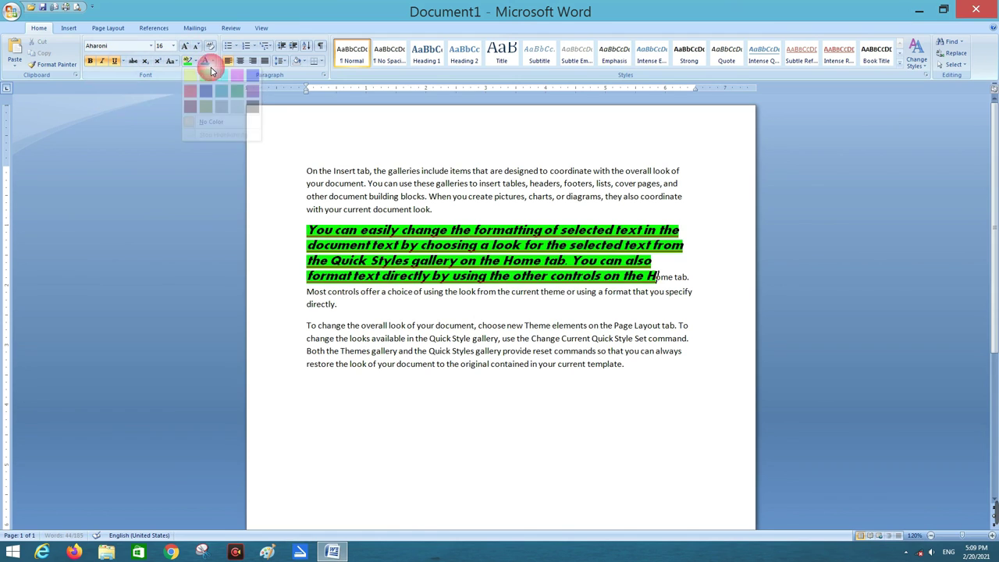
click(214, 153)
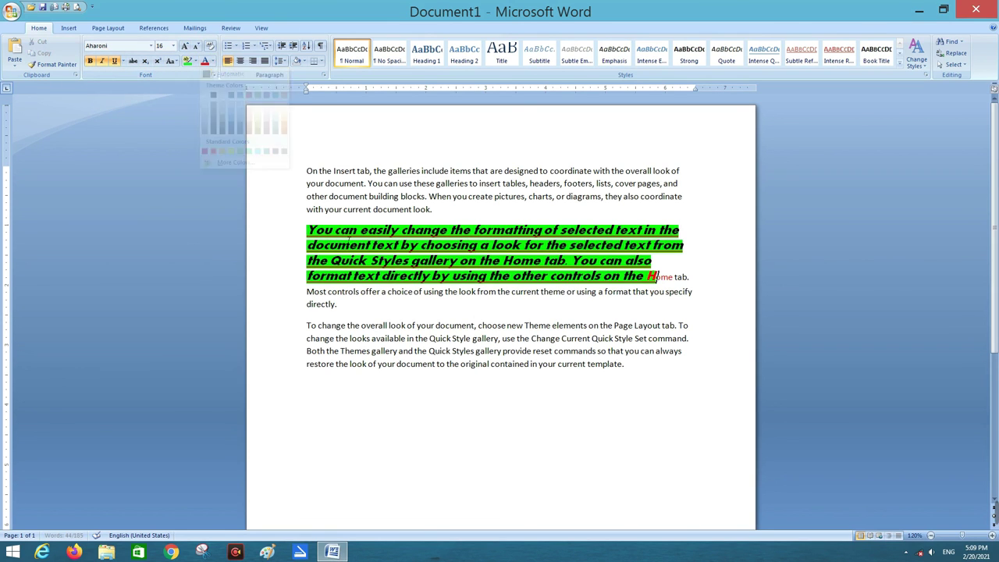
click(311, 230)
mouse_move(310, 230)
mouse_down()
mouse_move(334, 245)
mouse_move(310, 230)
mouse_up()
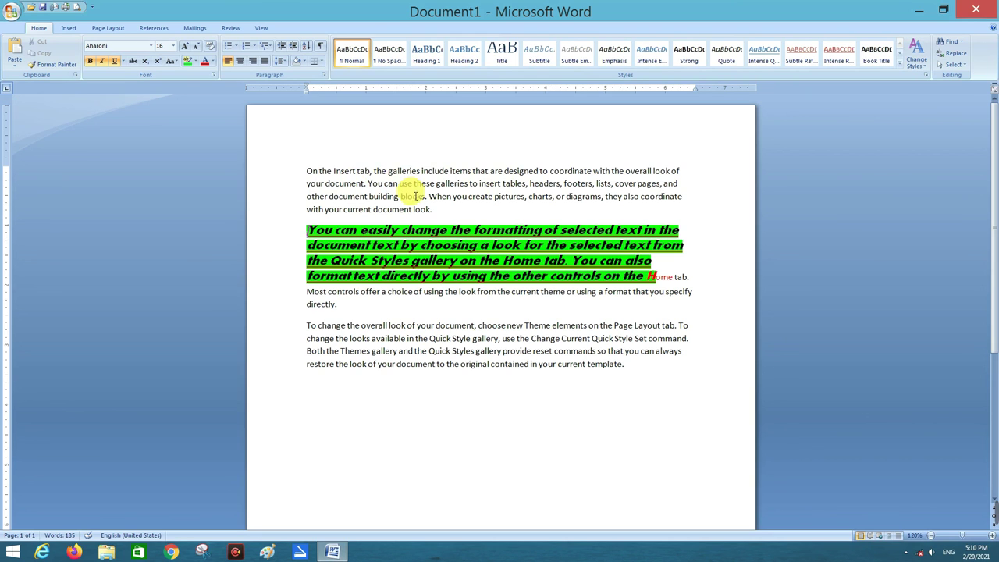
drag(307, 229, 320, 233)
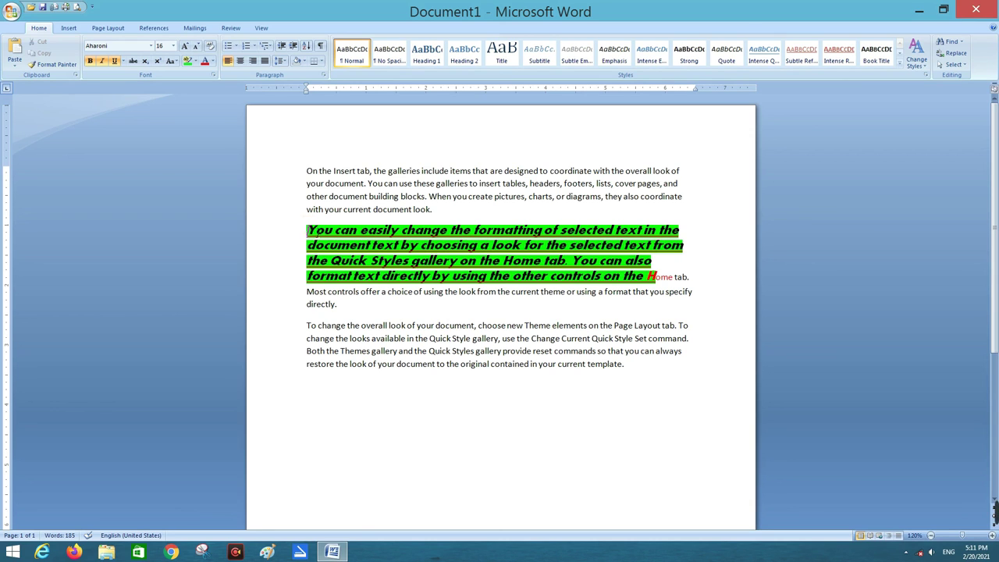
Use Format Painter to copy the second paragraph's Aharoni 16, bold, italic, underlined green-highlight formatting onto the first paragraph.
drag(307, 229, 313, 231)
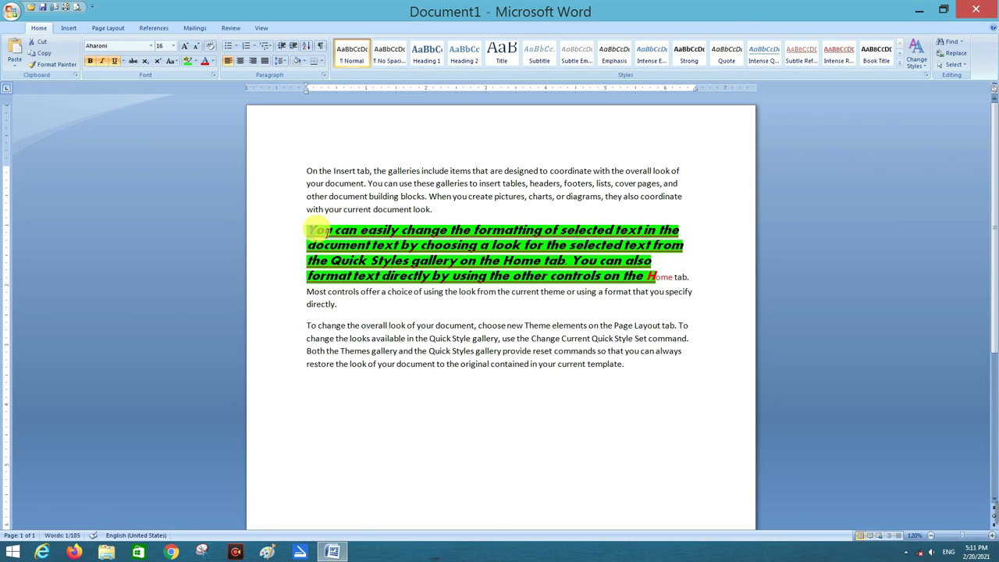
click(54, 68)
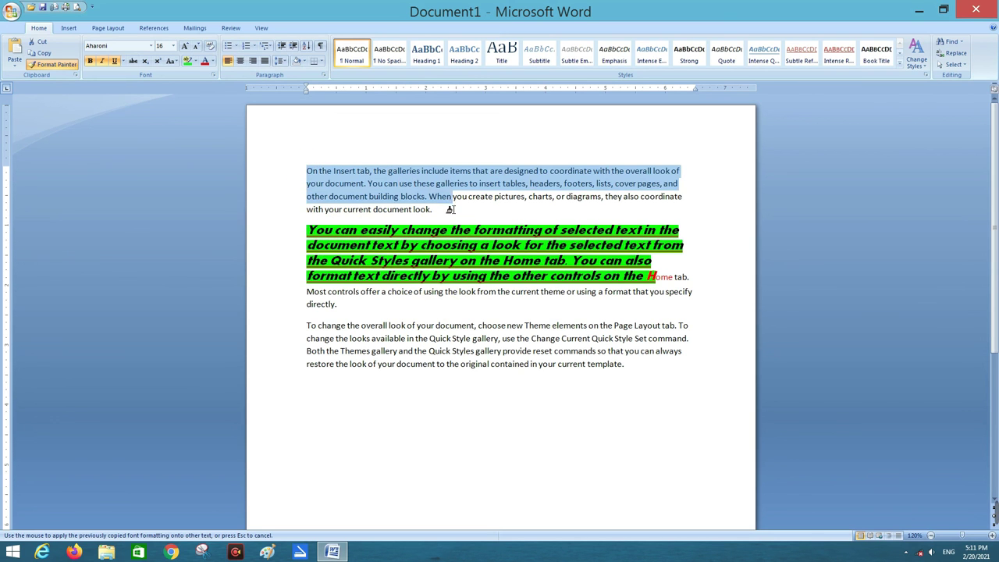
drag(339, 173, 443, 207)
click(370, 269)
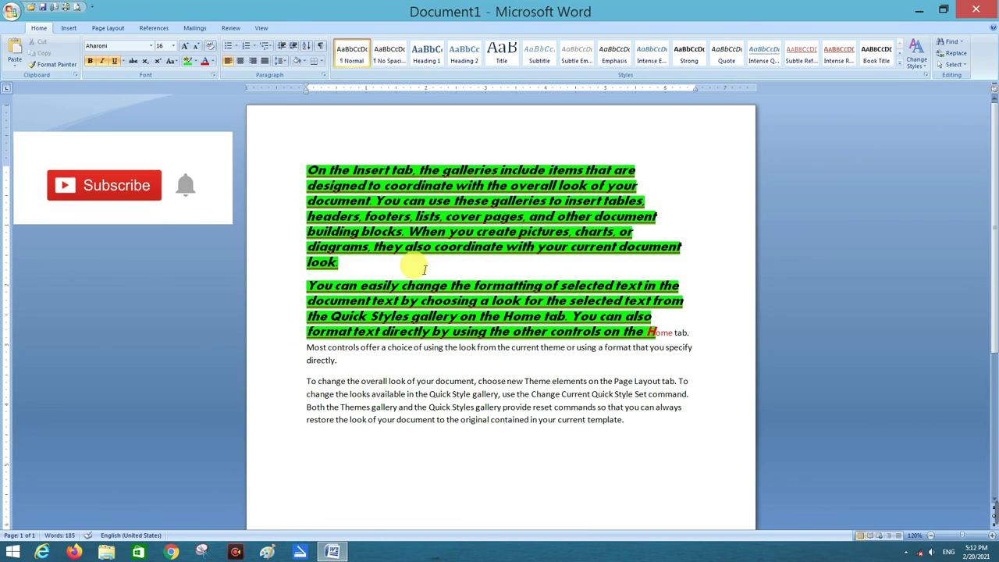
click(238, 172)
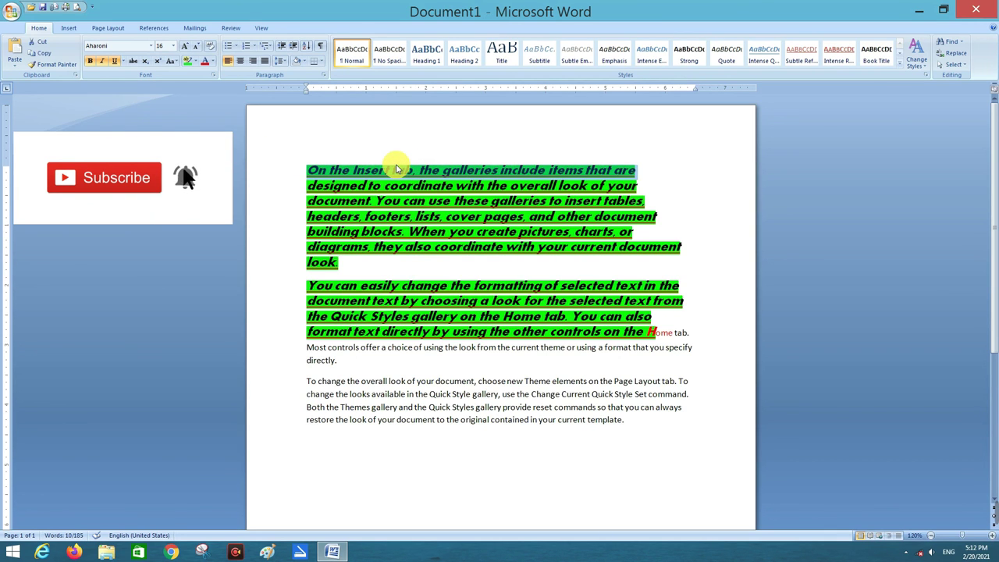
key(Left)
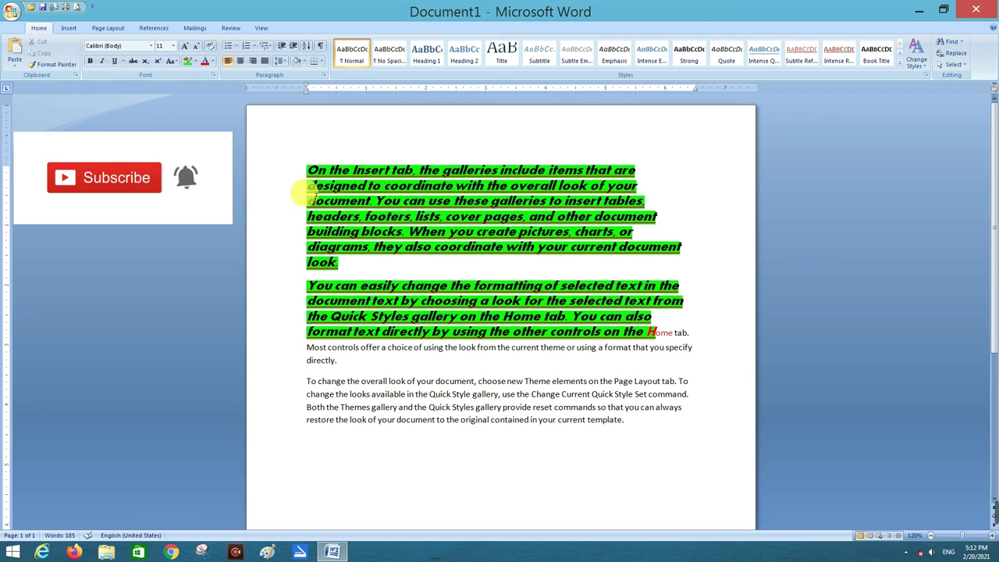